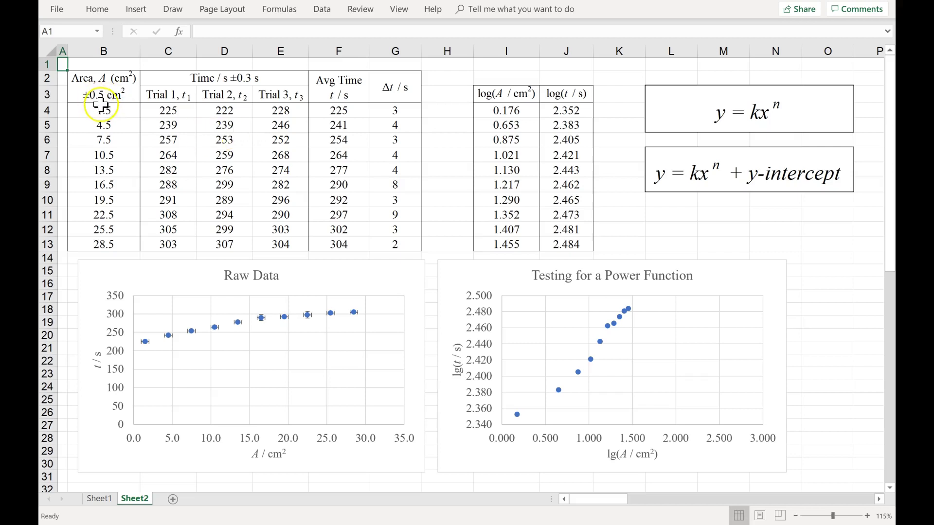
- Review the area values, trial times, and the average and Δt formulas in F4 and G4
left_click_drag(103, 110, 98, 240)
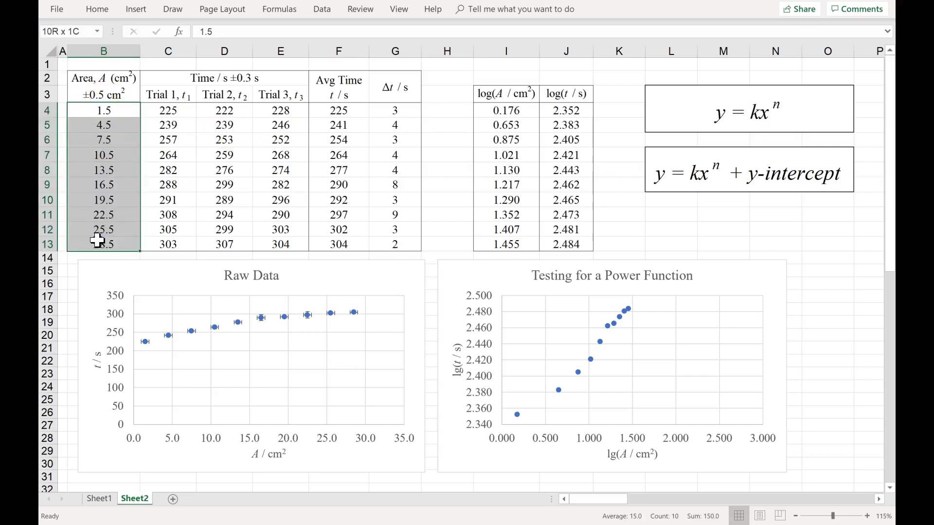
left_click(107, 111)
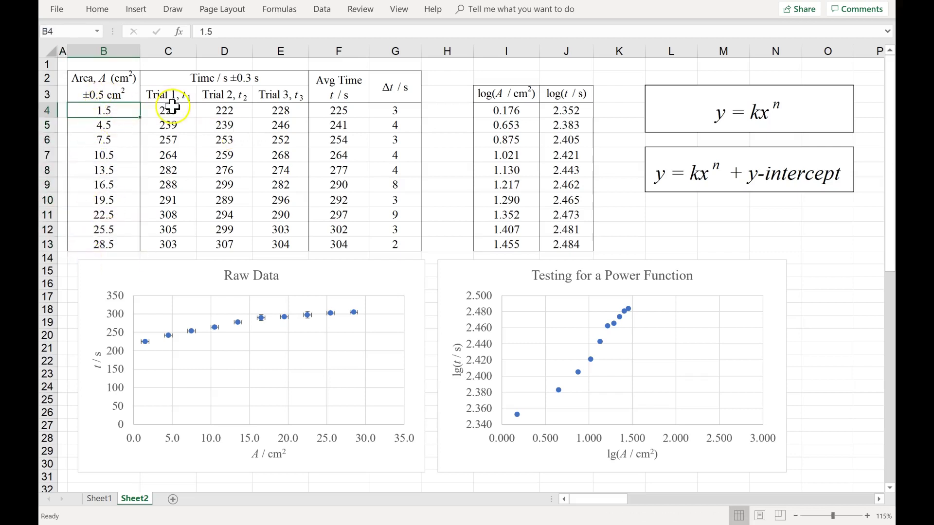
left_click_drag(171, 107, 265, 110)
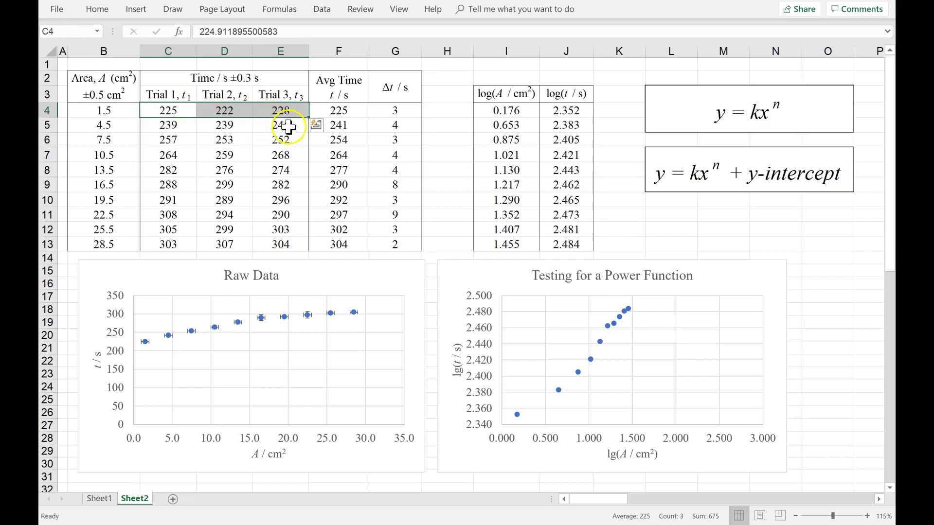
left_click(349, 114)
left_click(290, 36)
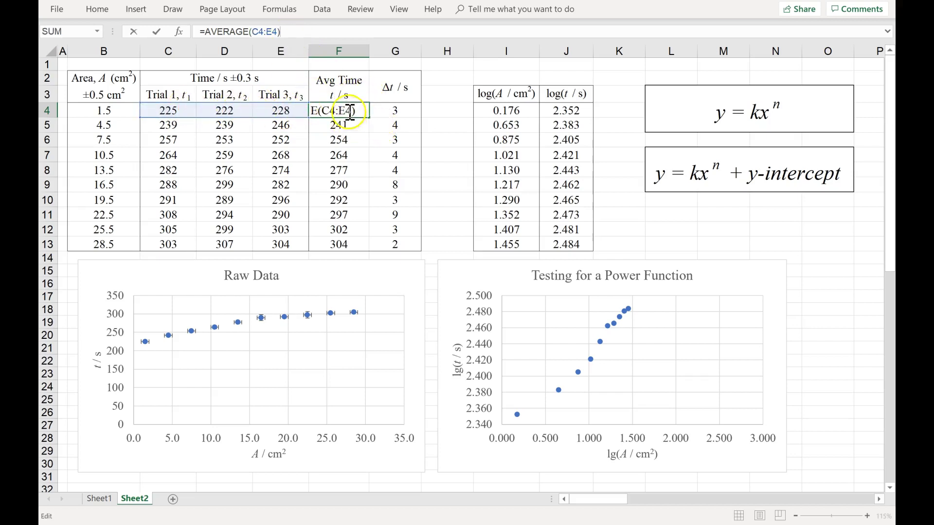
key("Tab")
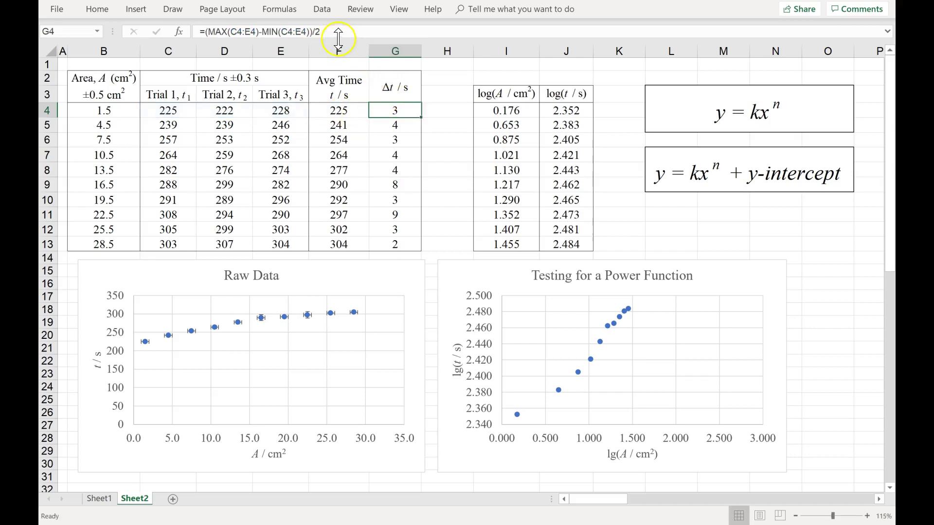
left_click(338, 35)
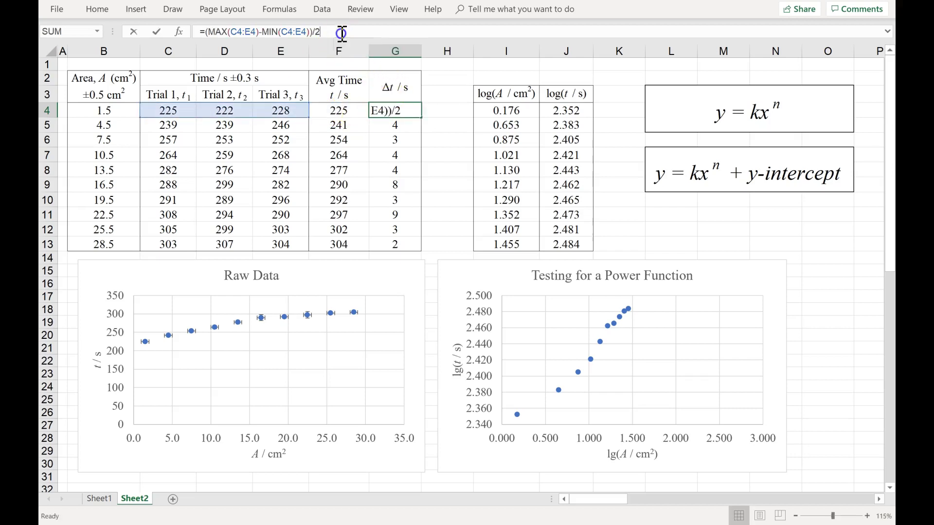
left_click(399, 108)
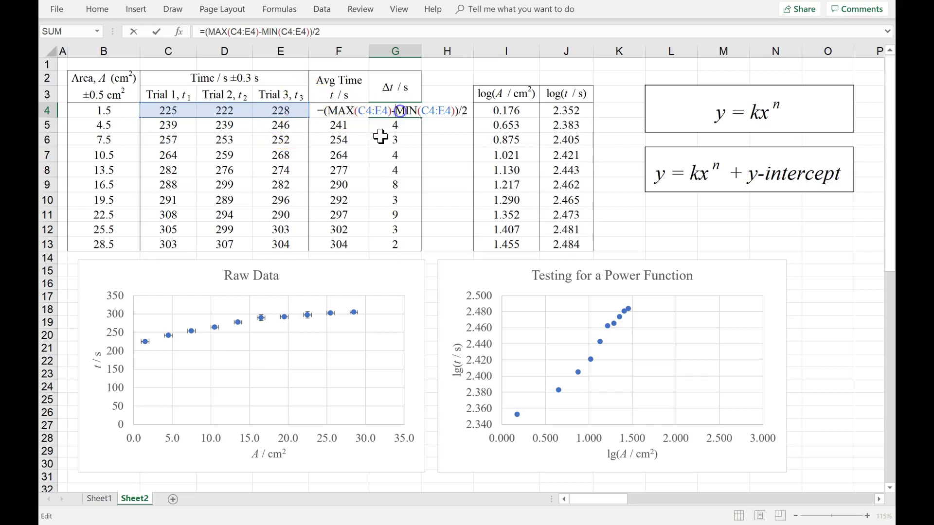
left_click(402, 109)
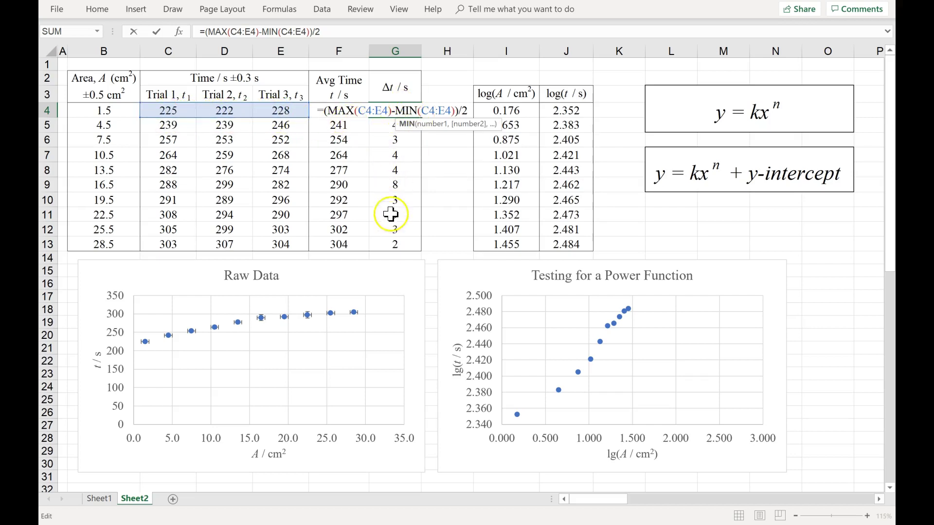
key("Return")
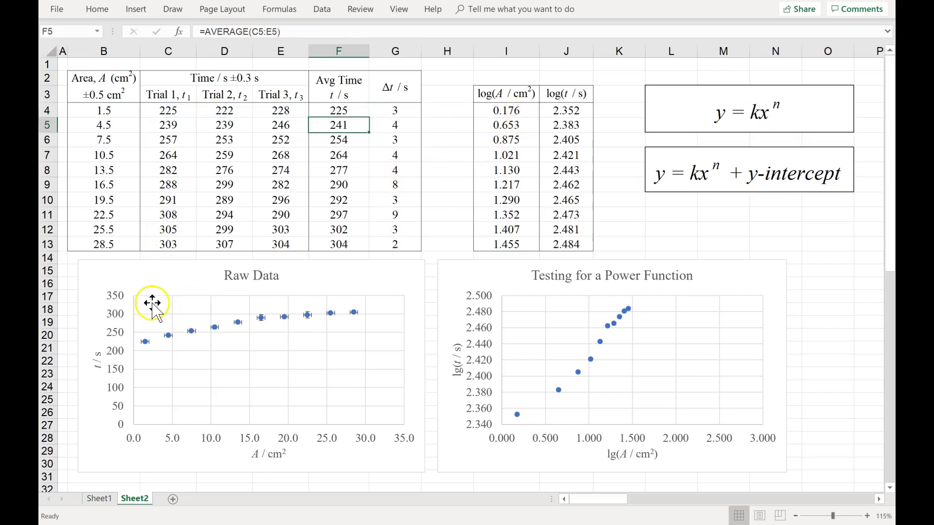
- Set the Raw Data chart's vertical time axis minimum to 150
left_click(139, 276)
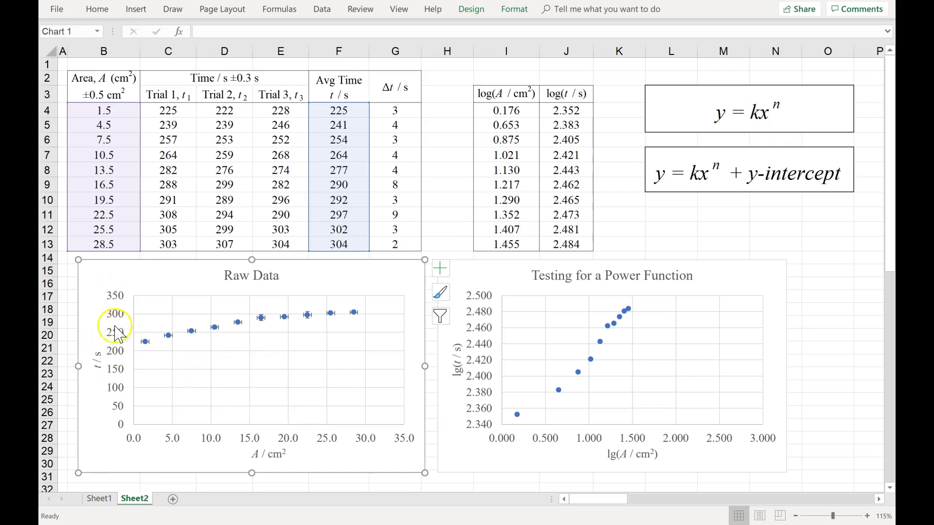
double_click(117, 334)
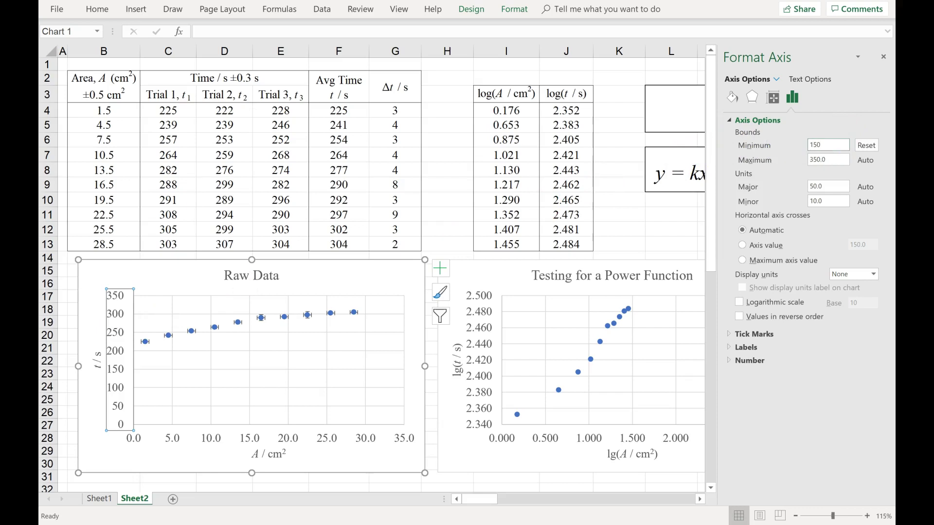
key("Return")
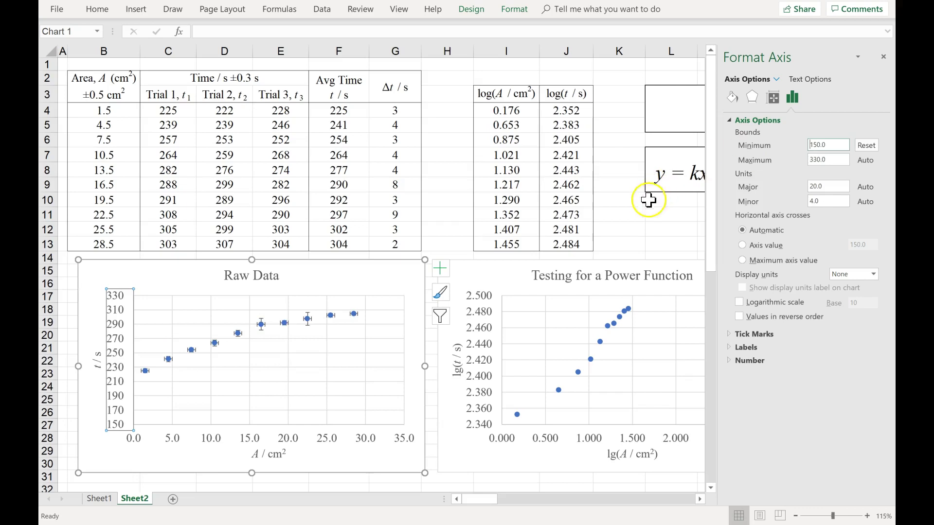
left_click(881, 58)
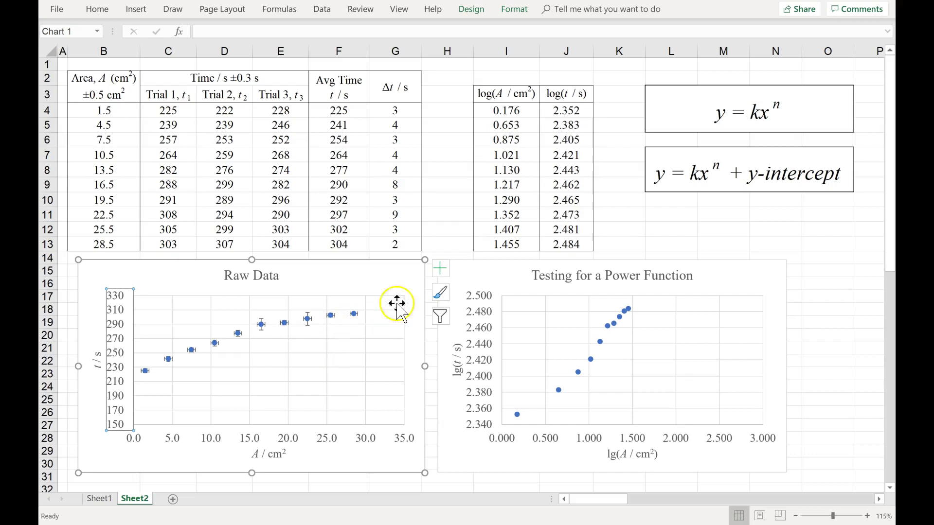
left_click(686, 113)
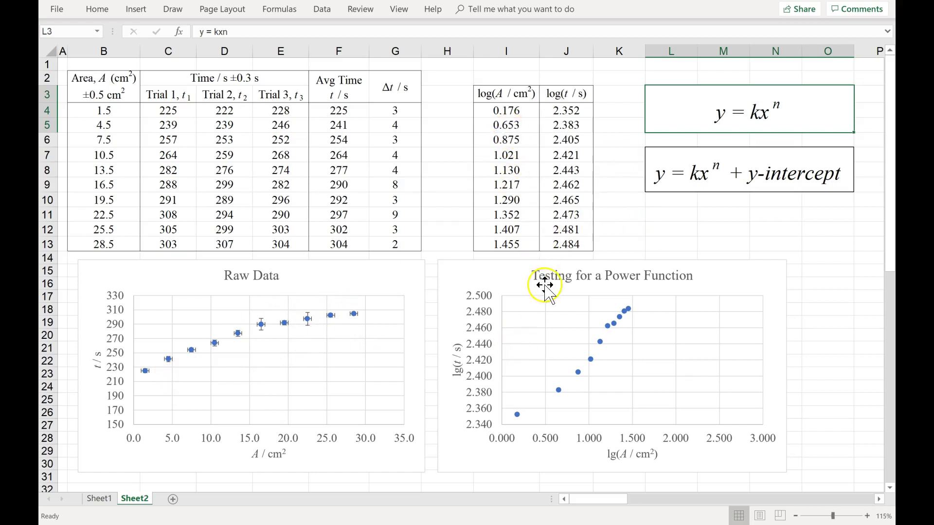
left_click(510, 110)
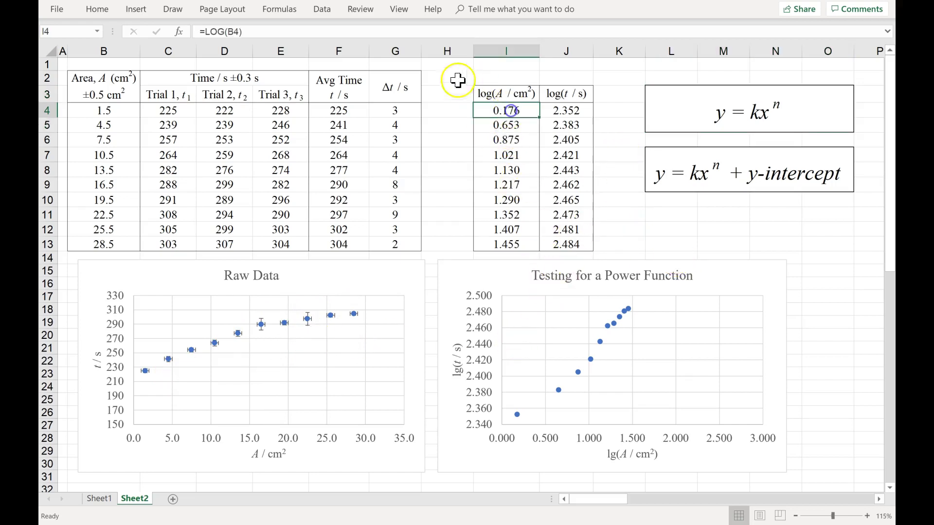
left_click(287, 33)
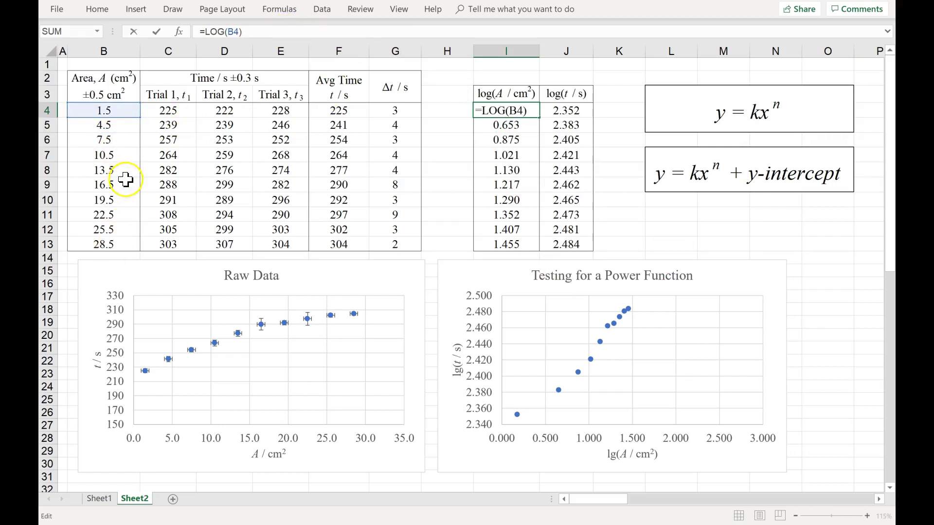
key("Tab")
left_click(281, 32)
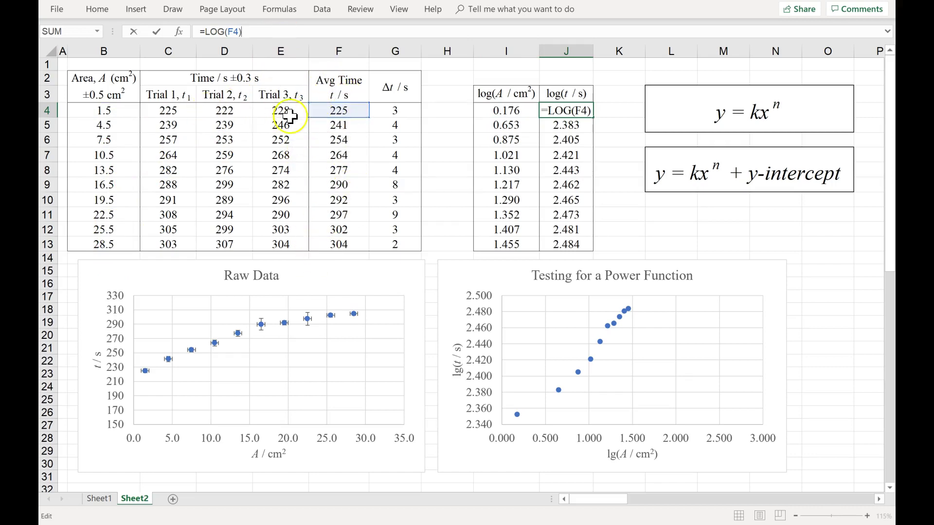
key("Return")
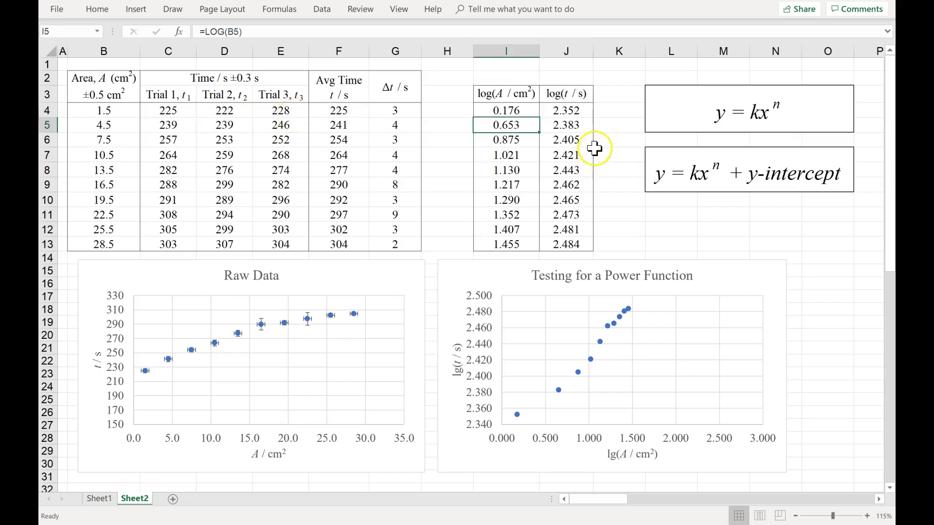
left_click(506, 111)
left_click_drag(507, 111, 564, 244)
left_click(681, 247)
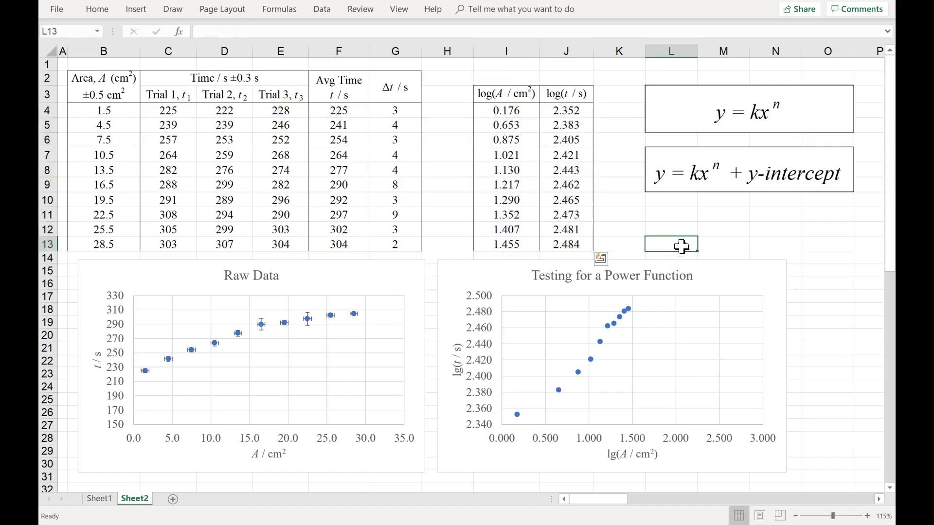
- Set the power-function chart's horizontal lg(A) axis maximum to 1.5
left_click(455, 365)
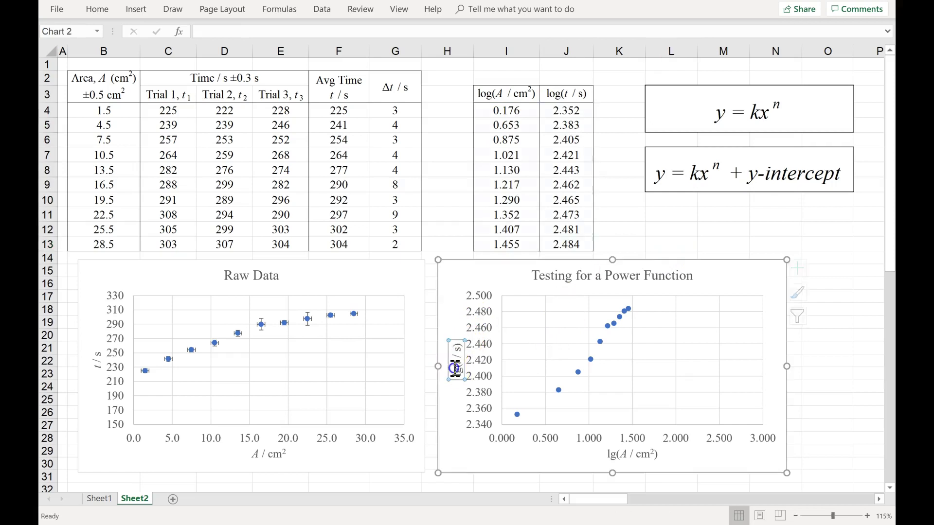
left_click(602, 350)
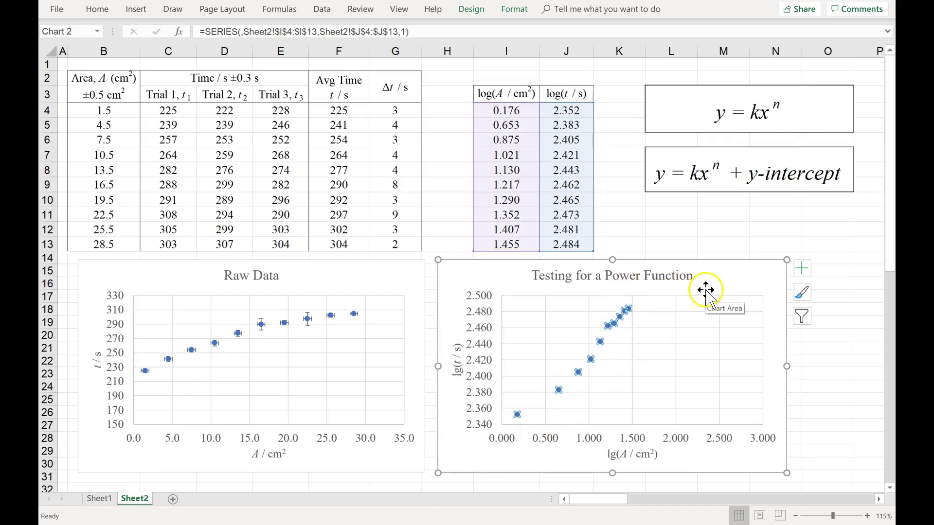
left_click(753, 284)
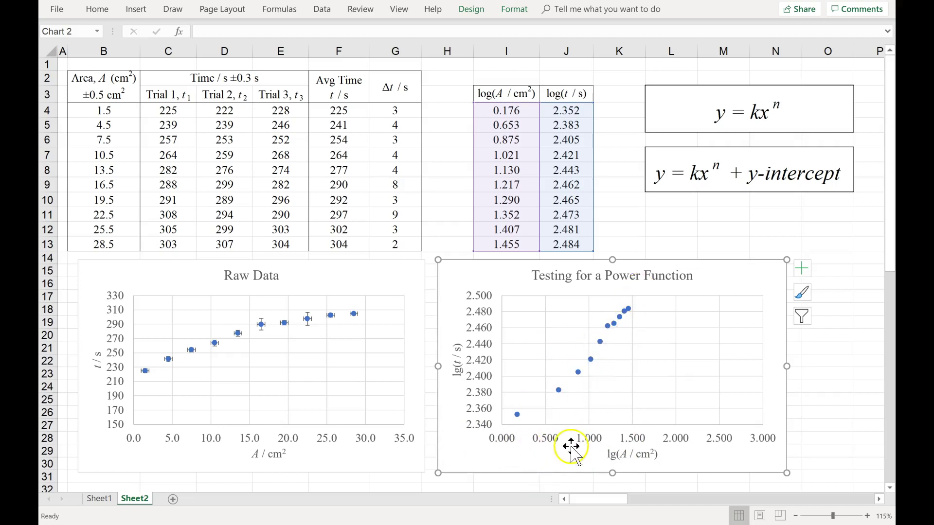
double_click(548, 440)
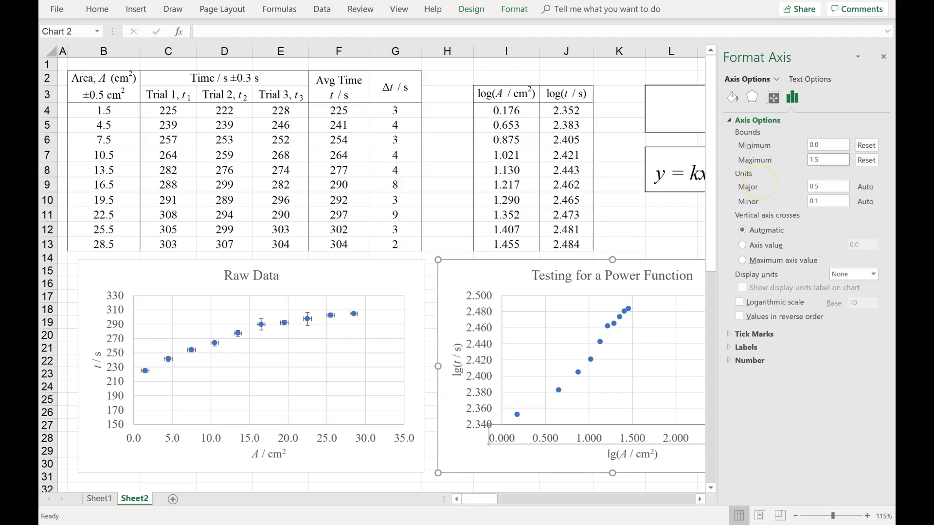
key("Return")
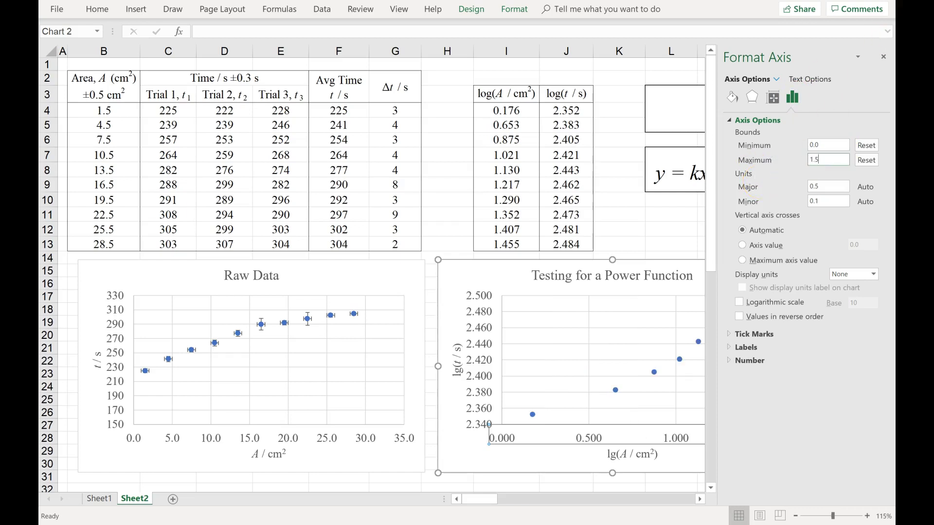
left_click(883, 59)
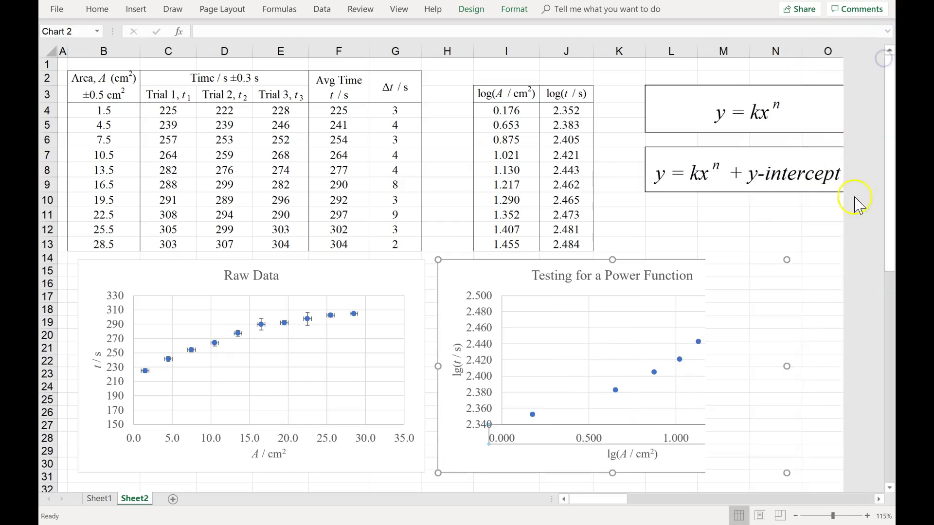
- Delete the dotted linear trendline from the Testing for a Power Function chart
left_click(787, 232)
left_click(735, 307)
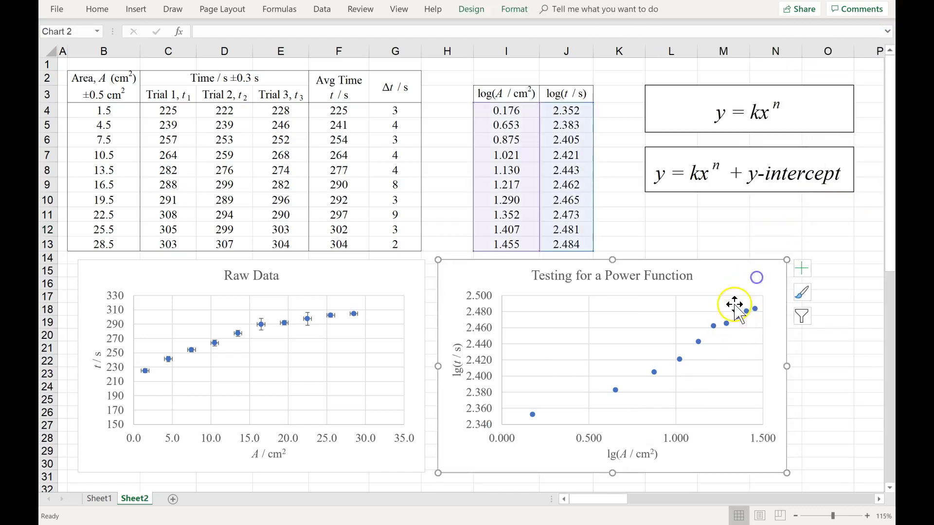
left_click(800, 271)
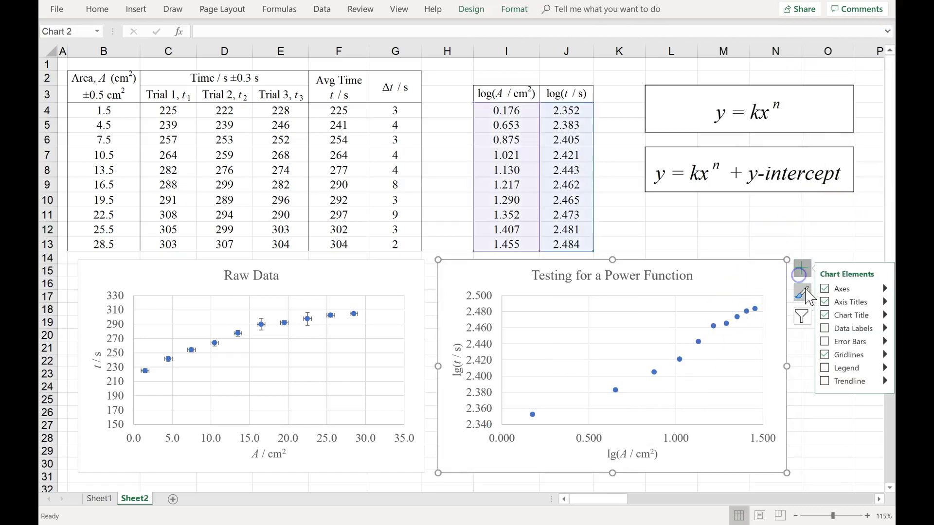
left_click(850, 382)
left_click(839, 223)
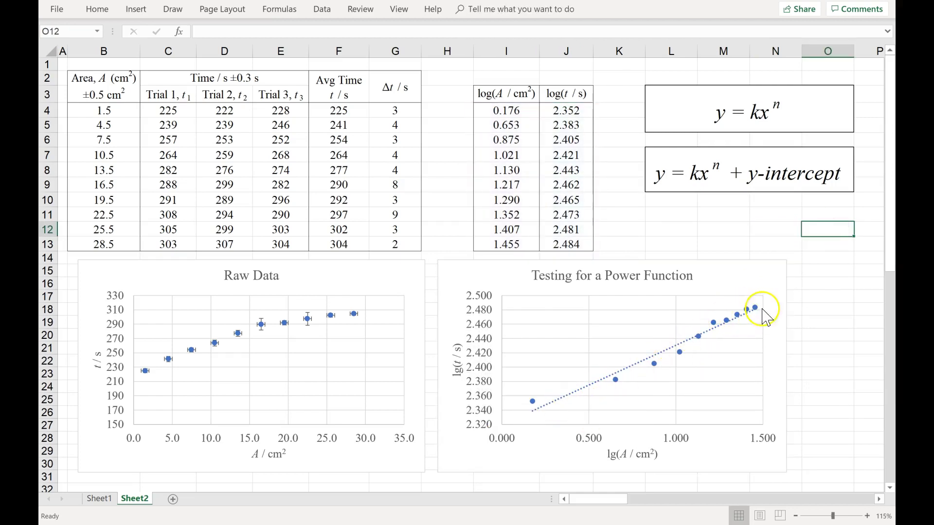
left_click(595, 386)
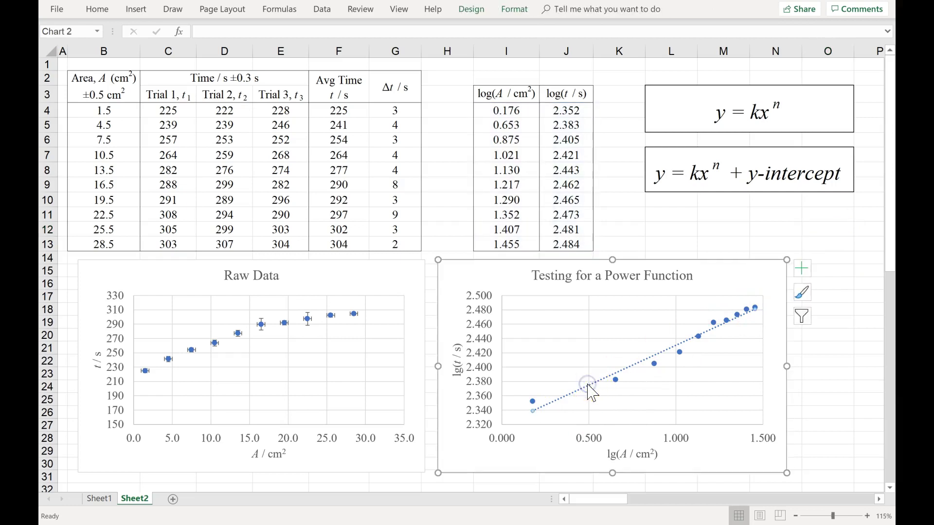
key("Delete")
left_click(705, 246)
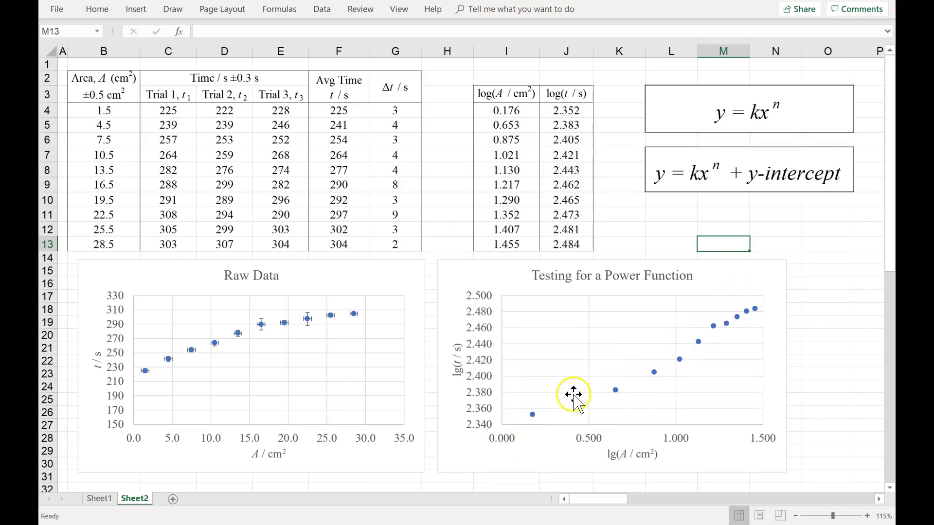
left_click(724, 278)
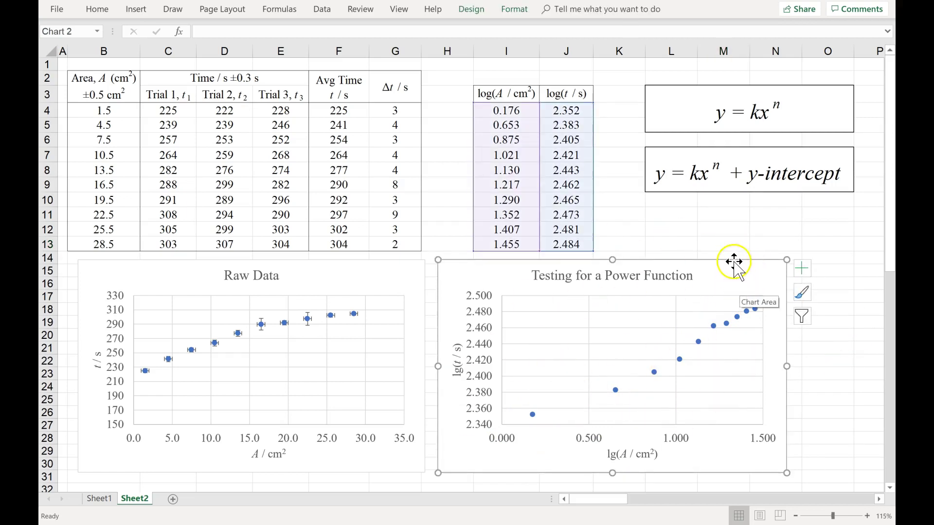
left_click(765, 114)
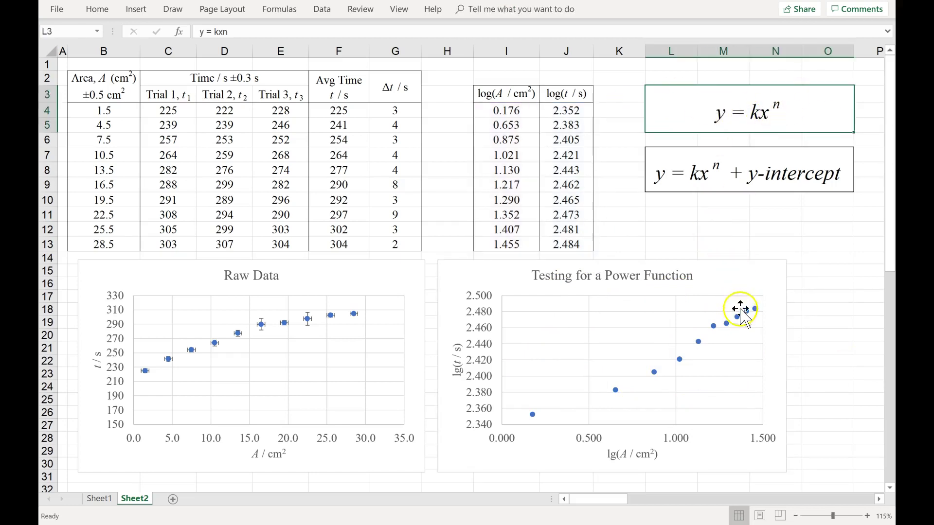
left_click(678, 229)
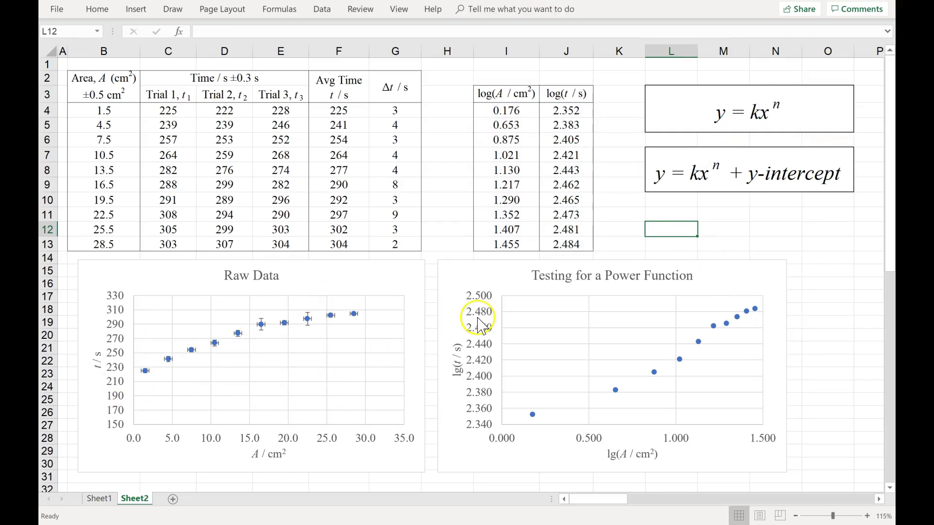
left_click_drag(156, 109, 293, 246)
left_click(294, 245)
scroll(292, 244, "down", 9)
left_click_drag(168, 168, 248, 283)
left_click(337, 243)
scroll(335, 232, "up", 9)
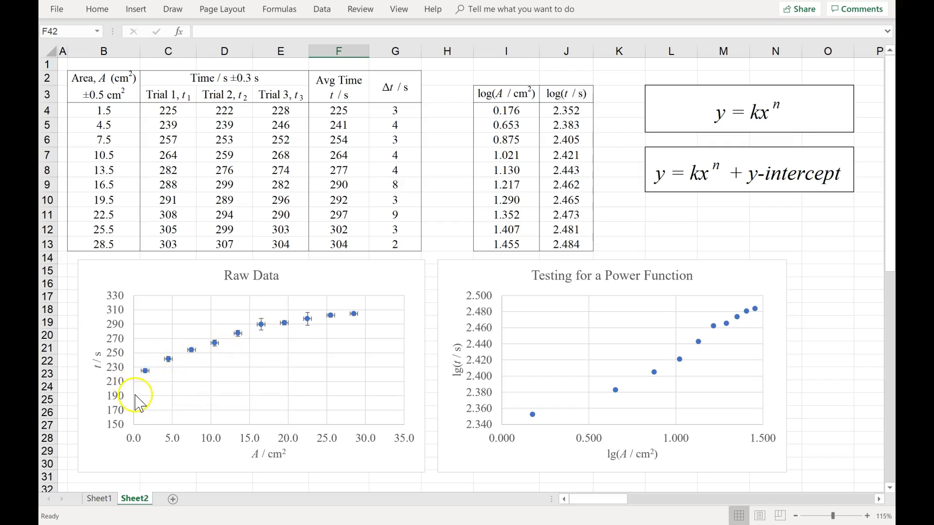
left_click(810, 178)
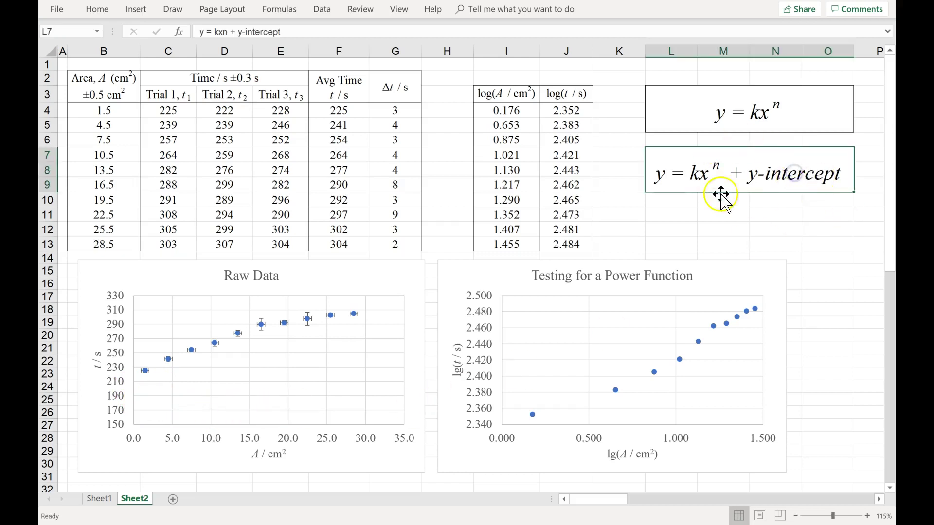
double_click(728, 170)
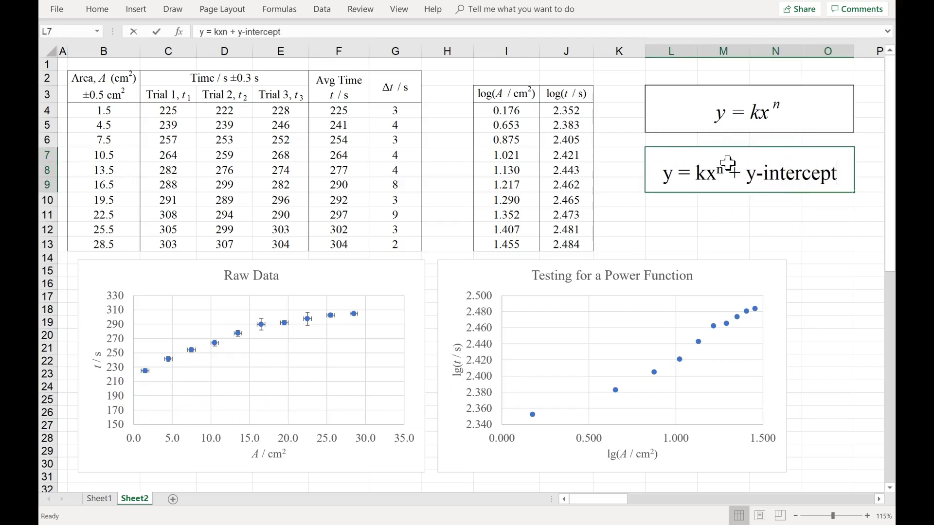
left_click_drag(668, 175, 855, 184)
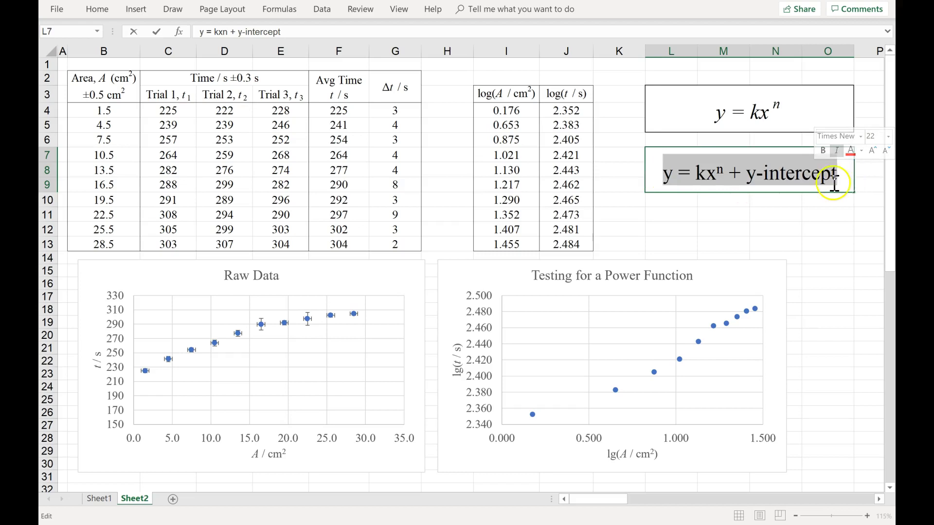
key("Return")
left_click(675, 176)
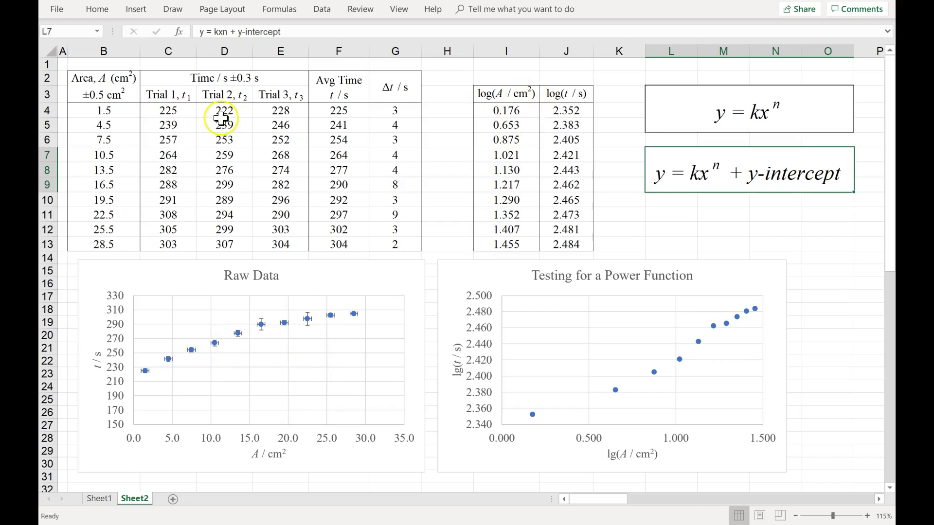
- Change J4 to =LOG(F4-200) and fill it down through J13
left_click(331, 114)
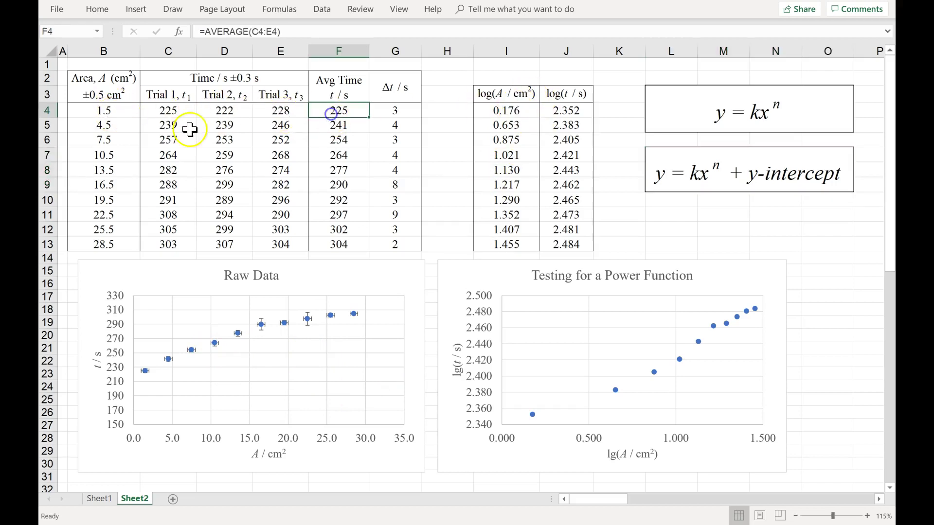
left_click_drag(167, 111, 316, 246)
left_click(504, 110)
left_click(548, 114)
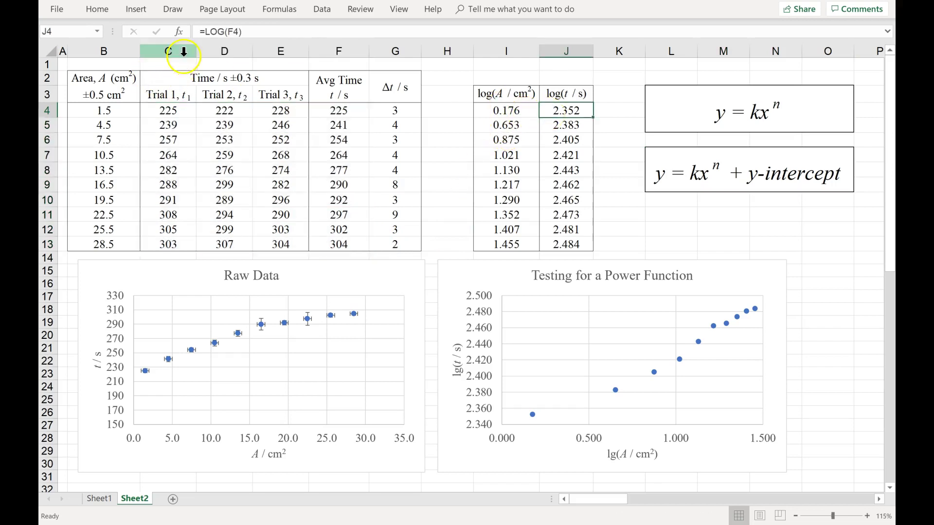
double_click(552, 111)
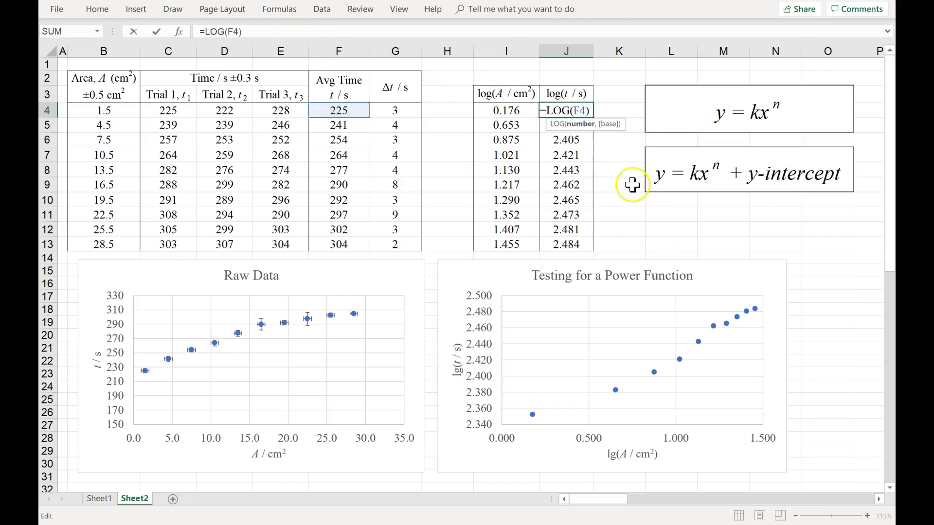
double_click(578, 109)
left_click(590, 112)
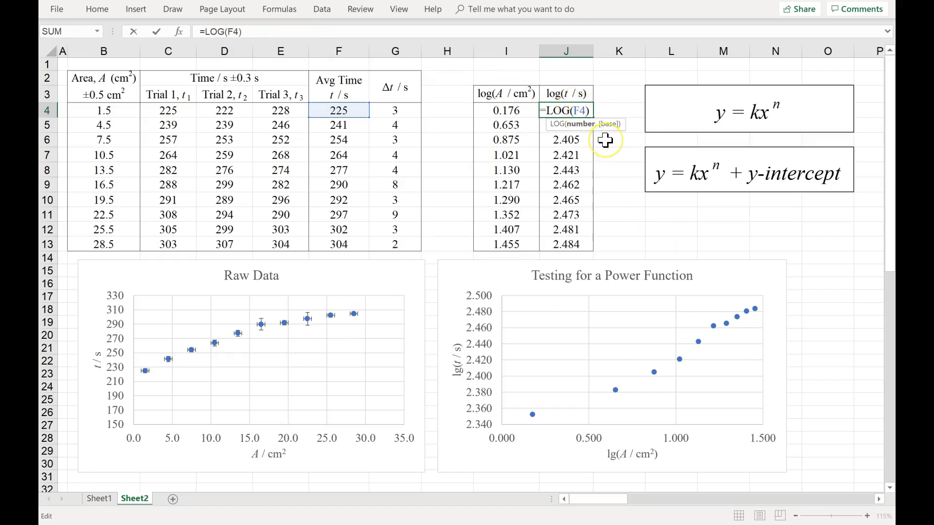
type("-200")
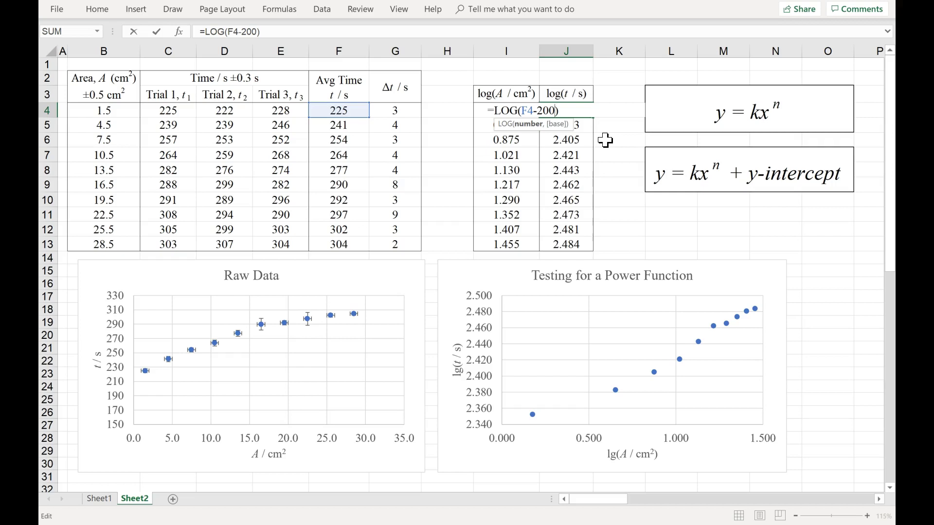
key("Return")
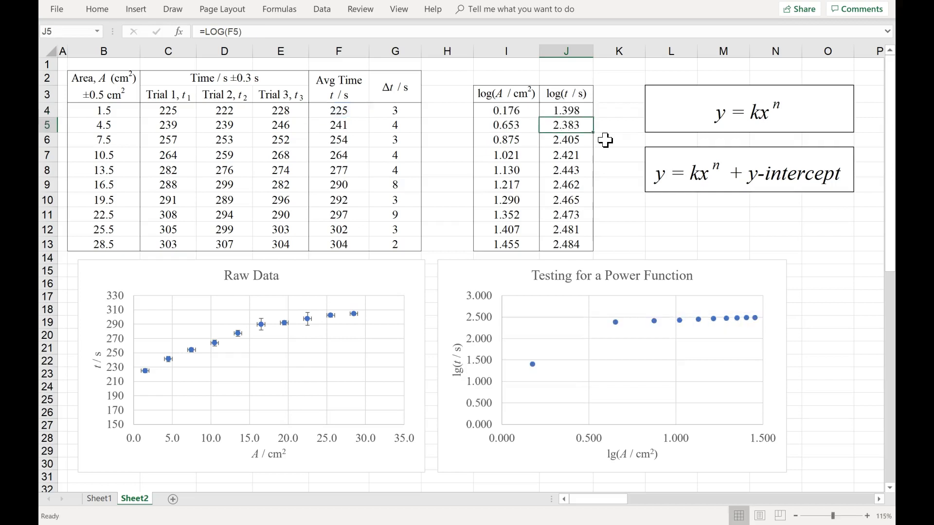
left_click(565, 112)
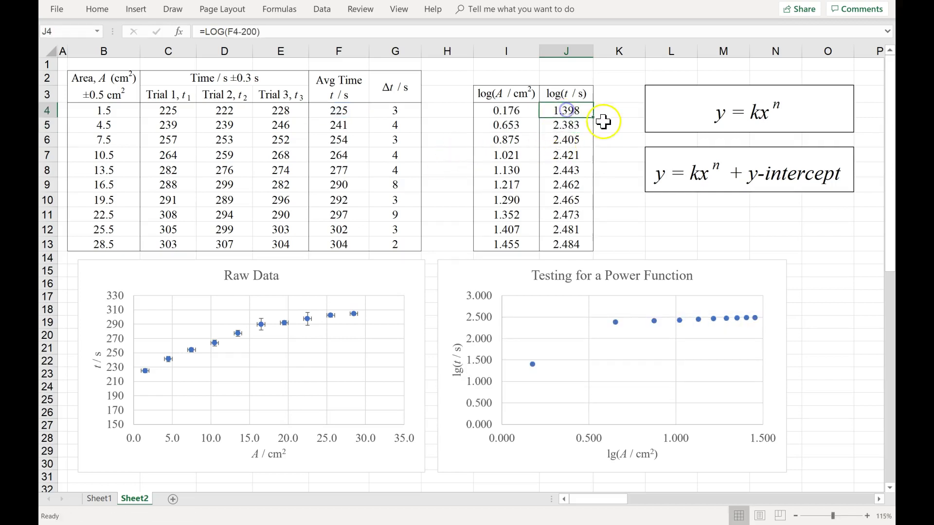
left_click_drag(593, 118, 603, 248)
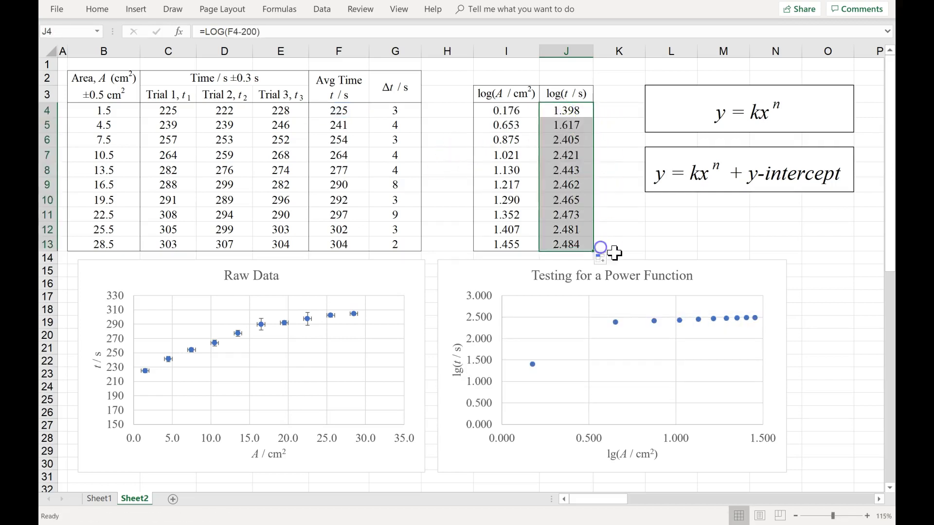
left_click(656, 232)
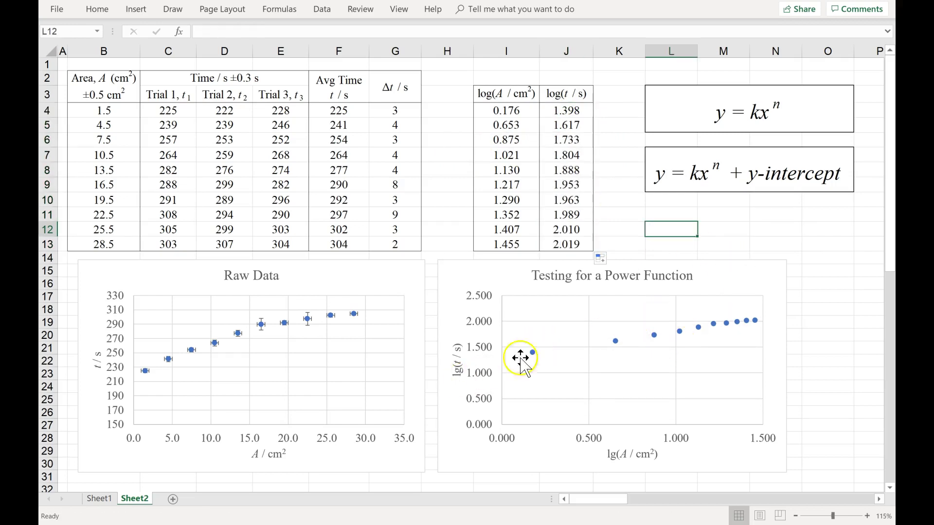
- Set the power-function chart's vertical lg(t) axis minimum to 1.3
double_click(479, 382)
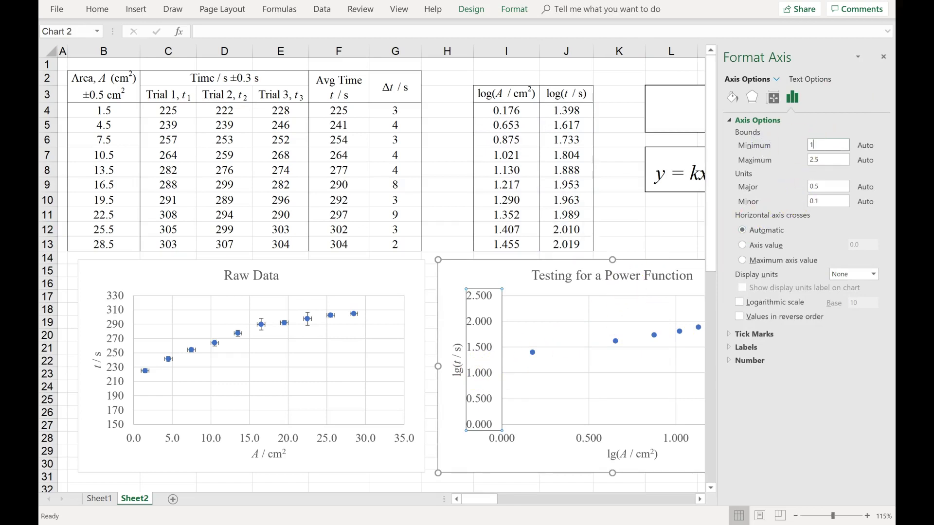
type("1.3")
key("Return")
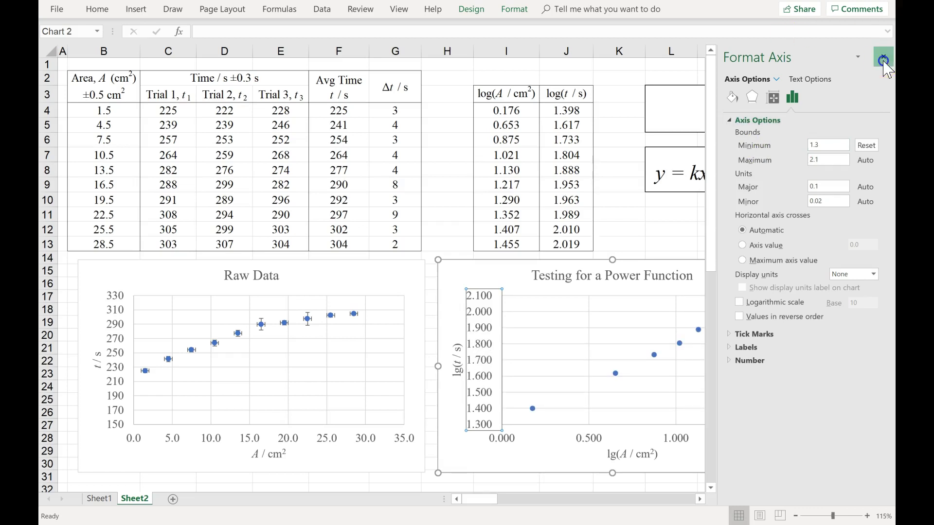
left_click(884, 60)
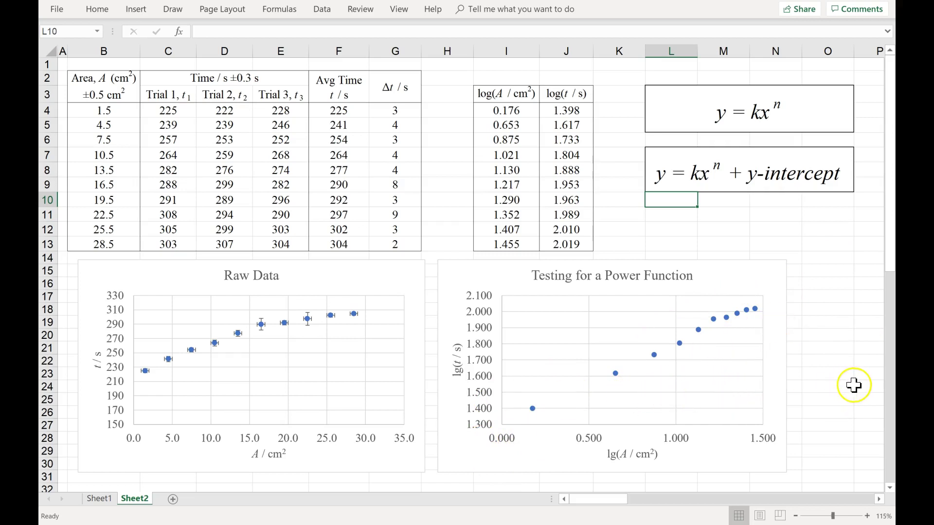
left_click(825, 244)
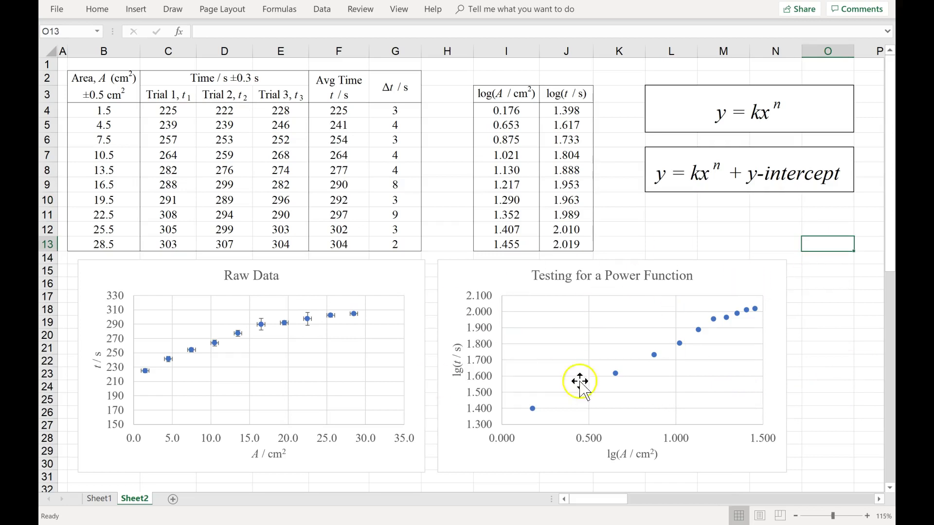
left_click(726, 179)
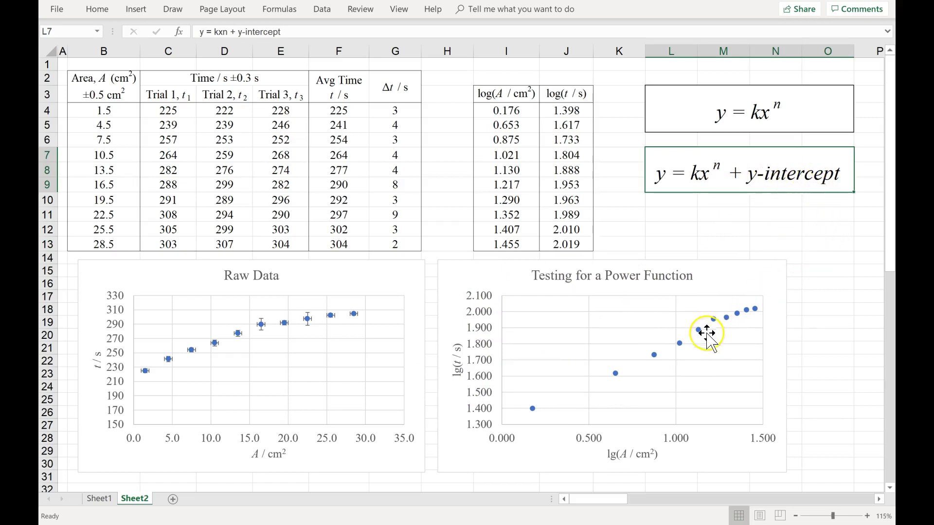
- Add a linear trendline with equation and R² displayed, dragging the label left of the points
left_click(773, 268)
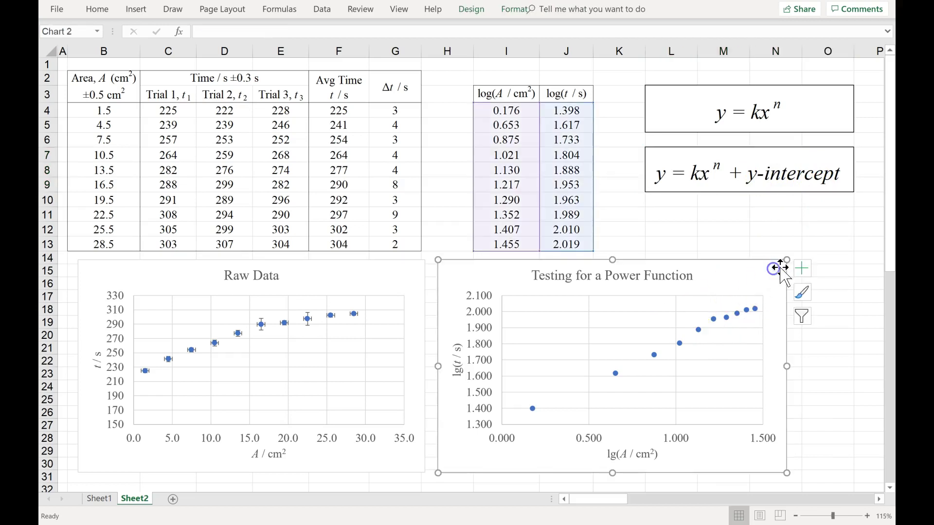
left_click(803, 270)
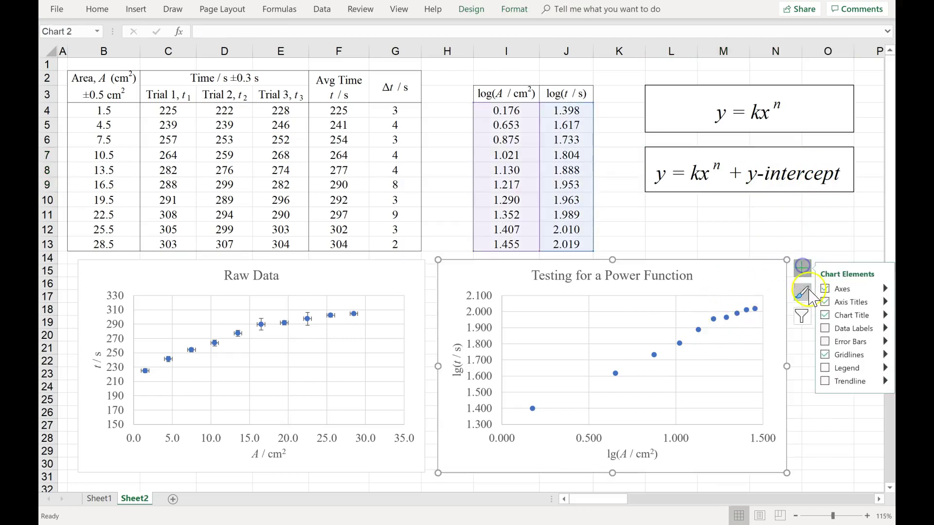
left_click(844, 381)
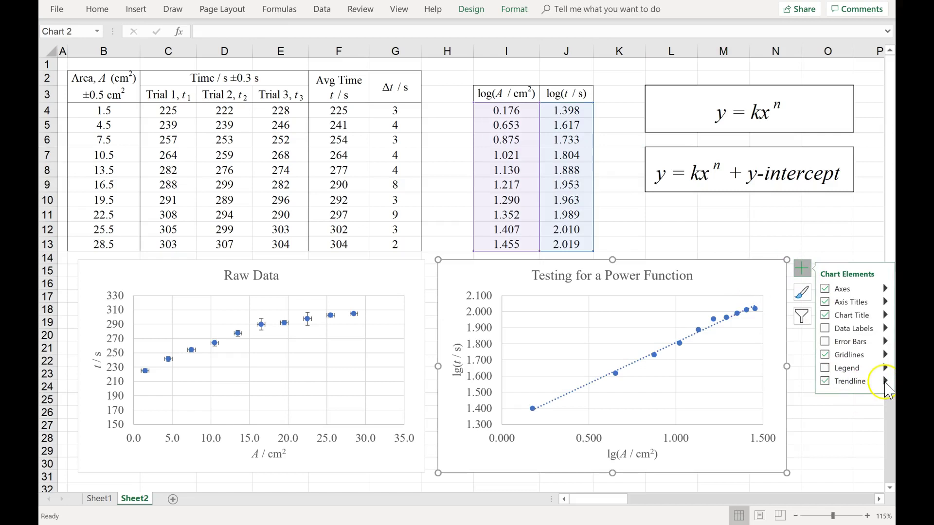
left_click(884, 381)
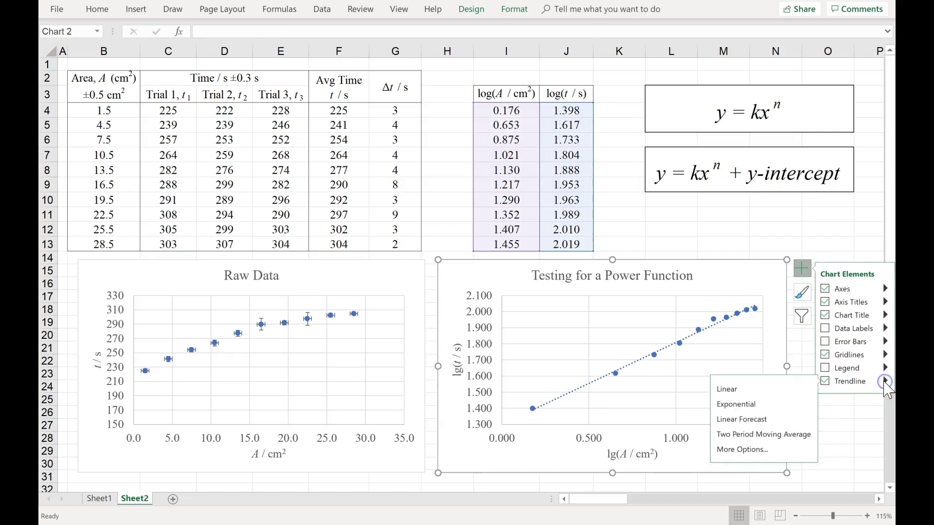
left_click(757, 451)
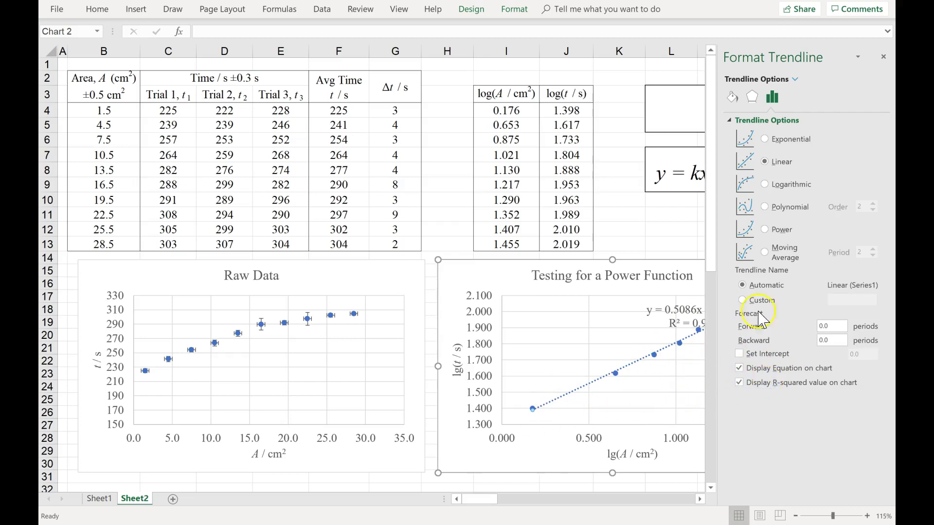
left_click(885, 58)
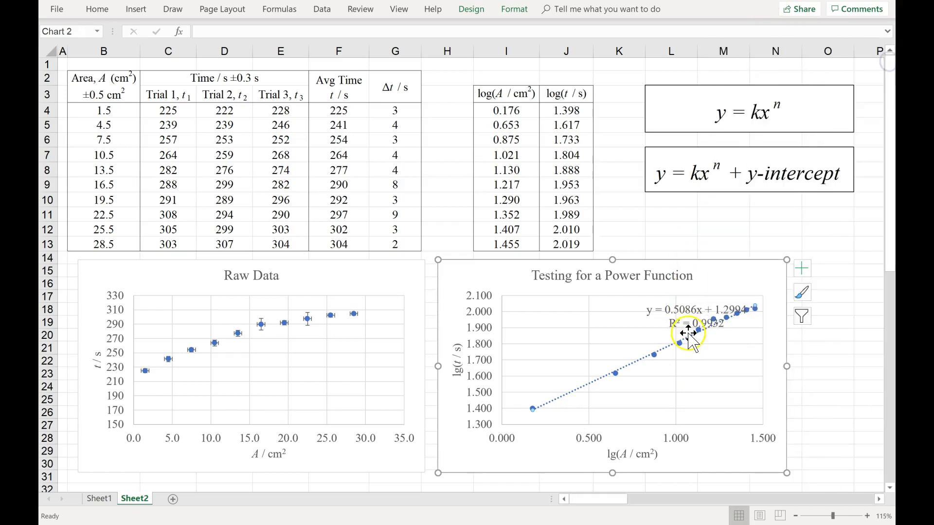
left_click(691, 320)
left_click_drag(657, 316, 655, 317)
left_click(829, 320)
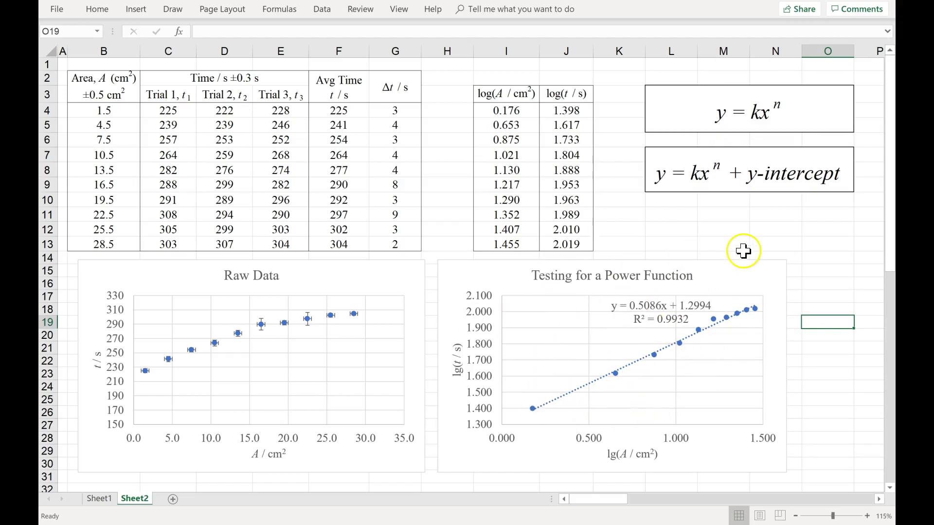
left_click(688, 183)
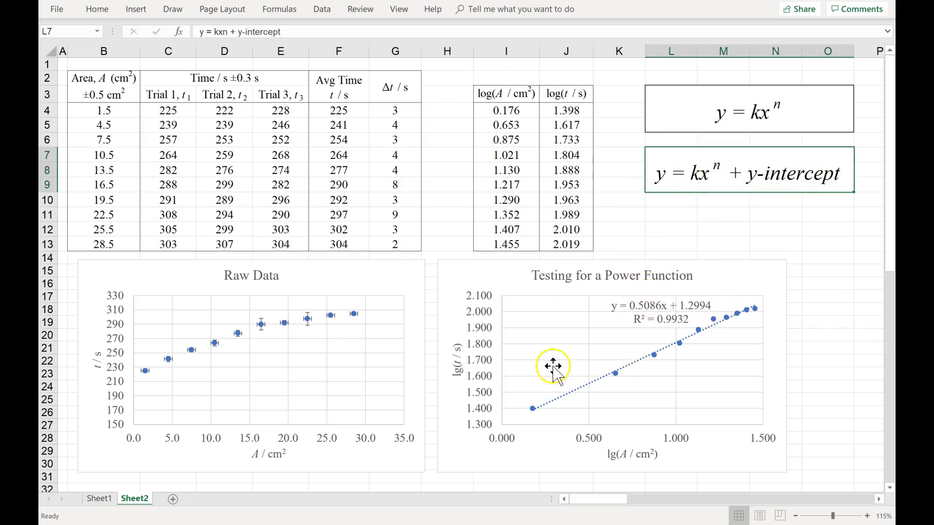
left_click(628, 308)
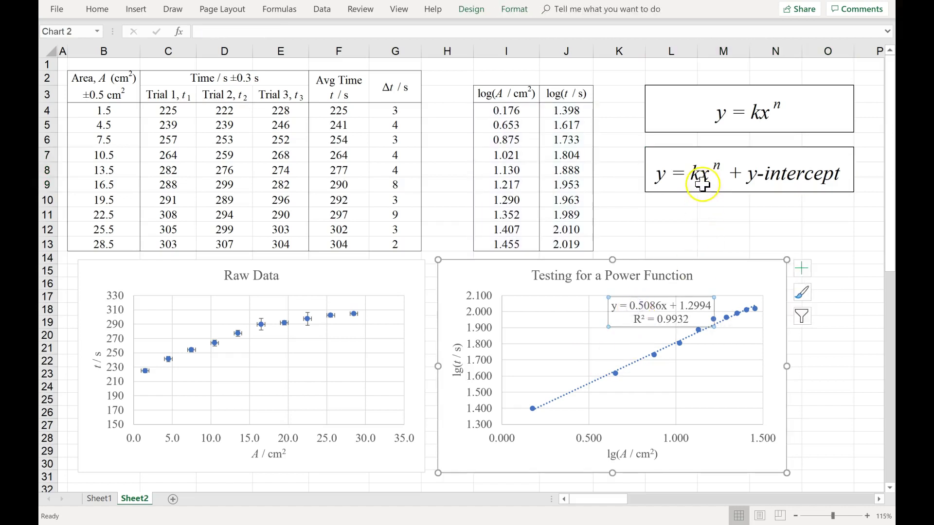
left_click(710, 170)
double_click(713, 165)
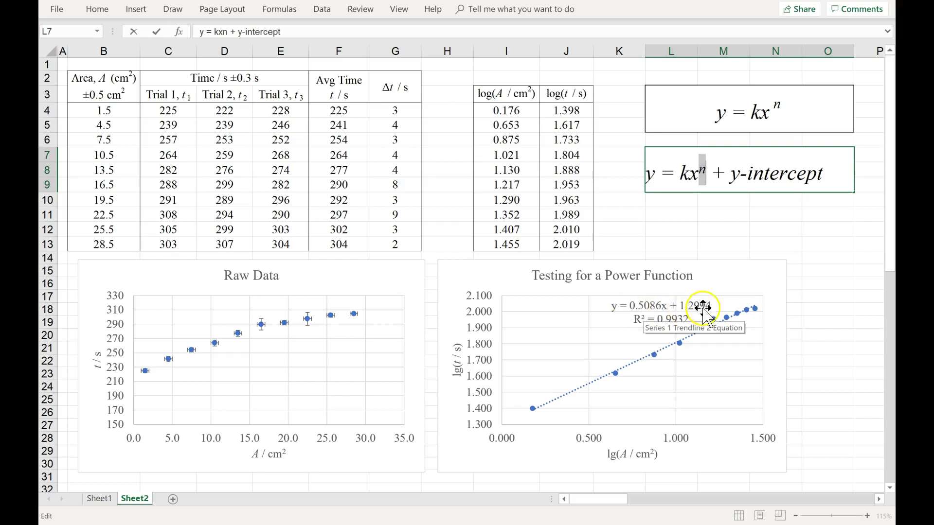
left_click(724, 228)
left_click(631, 307)
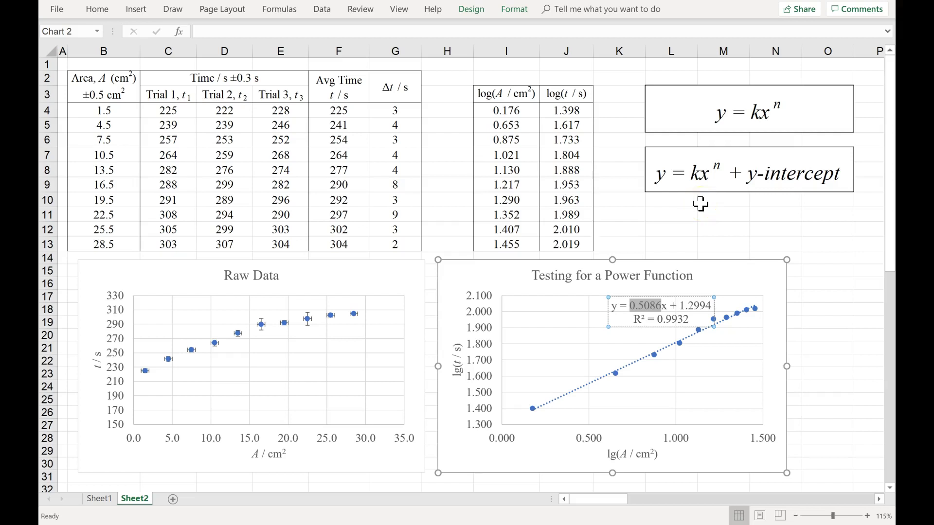
- Replace the exponent n in the second equation with 0.5
left_click(702, 175)
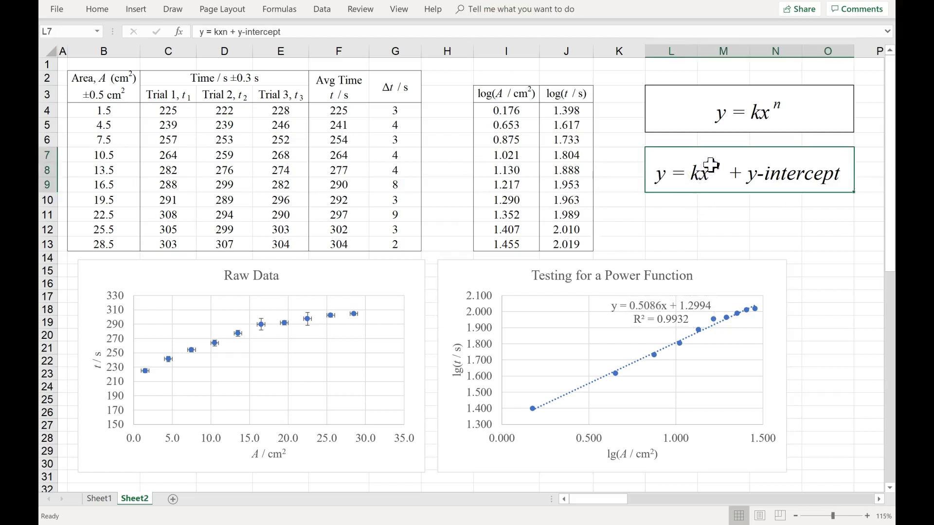
double_click(711, 165)
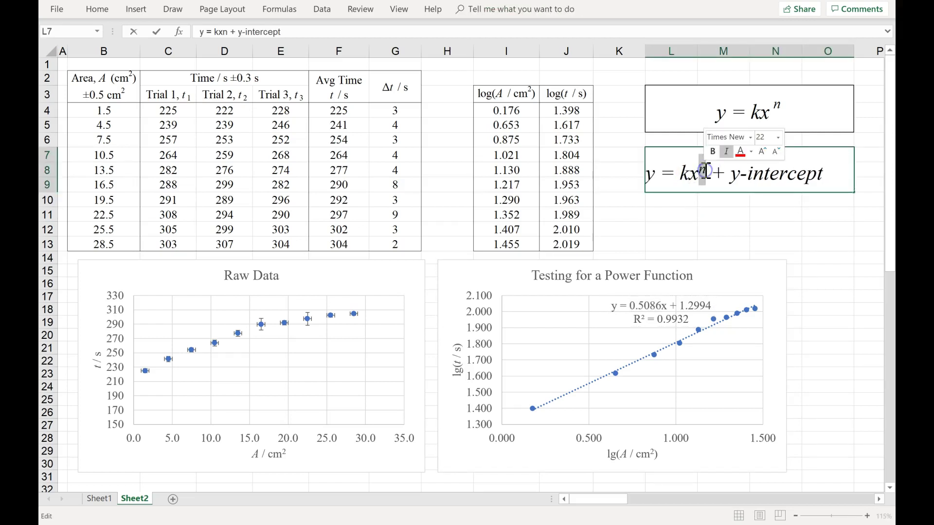
type("0.5")
key("Return")
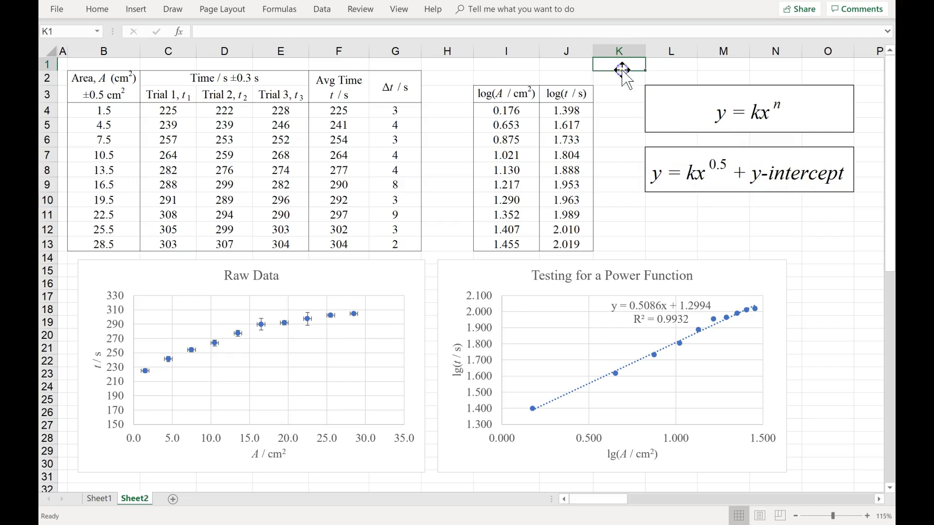
key("Up")
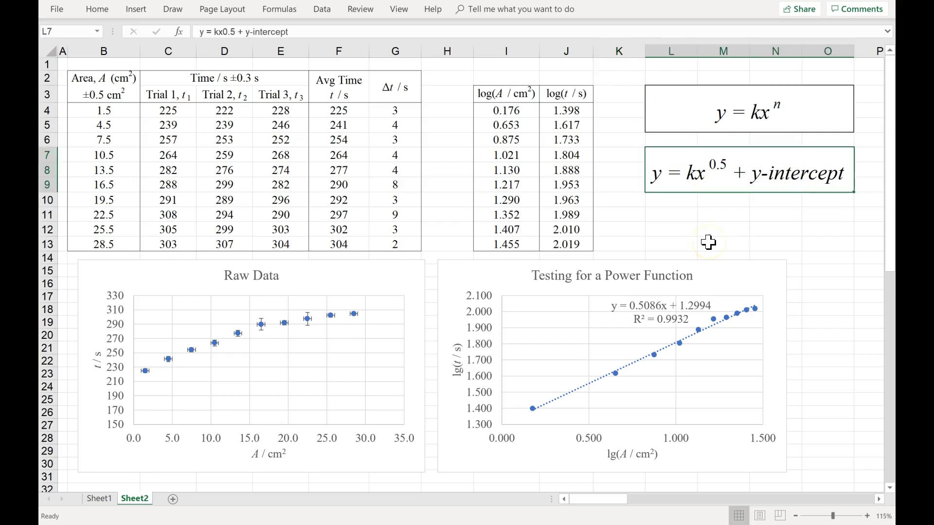
- Enter =B4^0.5 in L4 and fill it down column L to L13
left_click(702, 185)
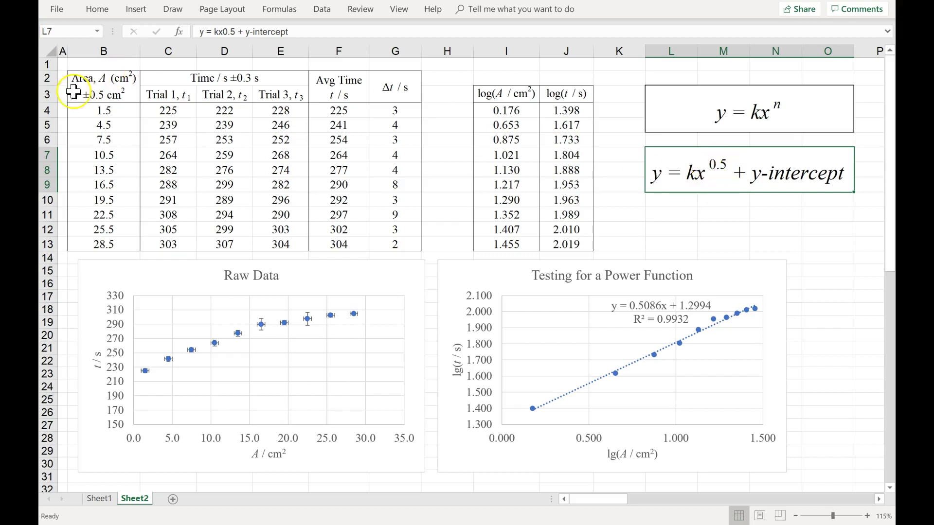
left_click_drag(81, 95, 103, 245)
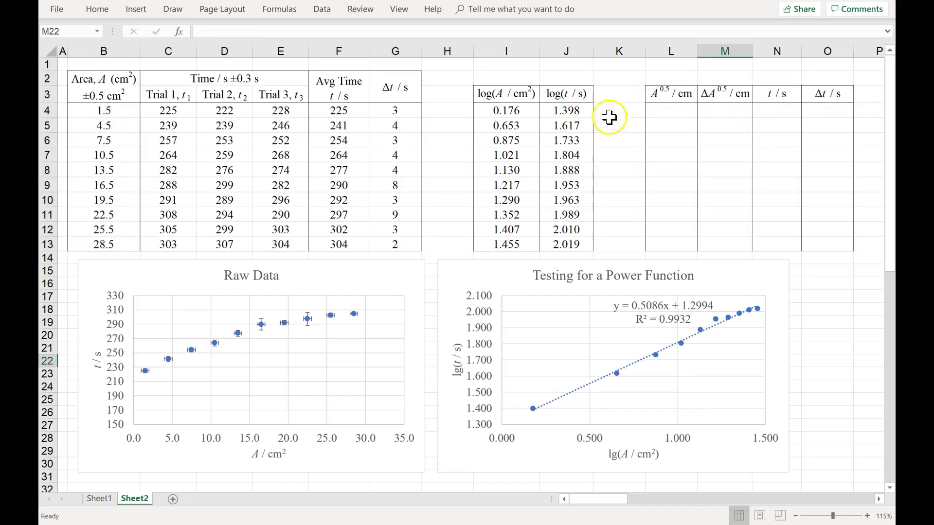
left_click(667, 108)
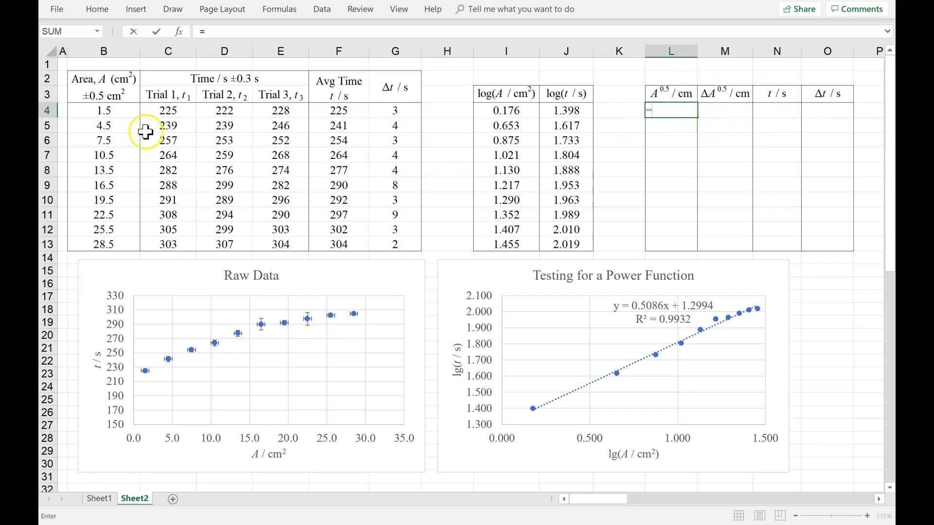
left_click(91, 111)
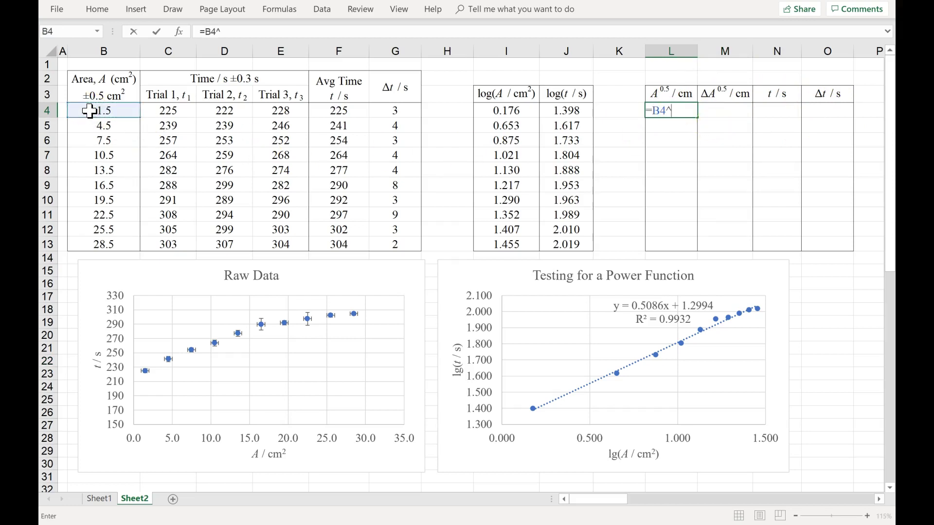
key("Return")
left_click(690, 112)
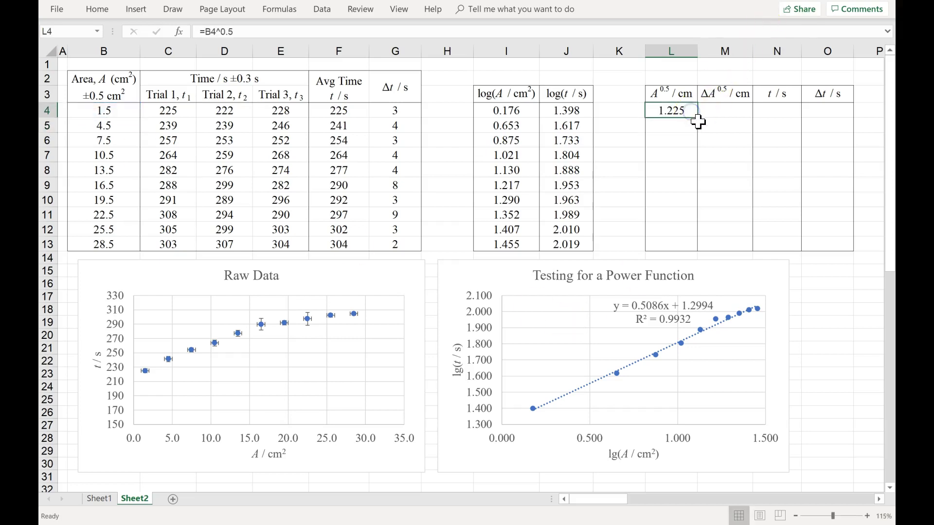
left_click_drag(699, 119, 700, 252)
- Fill the t column N4:N13 with =F4 average-time links shown as whole seconds
left_click(768, 108)
type("=")
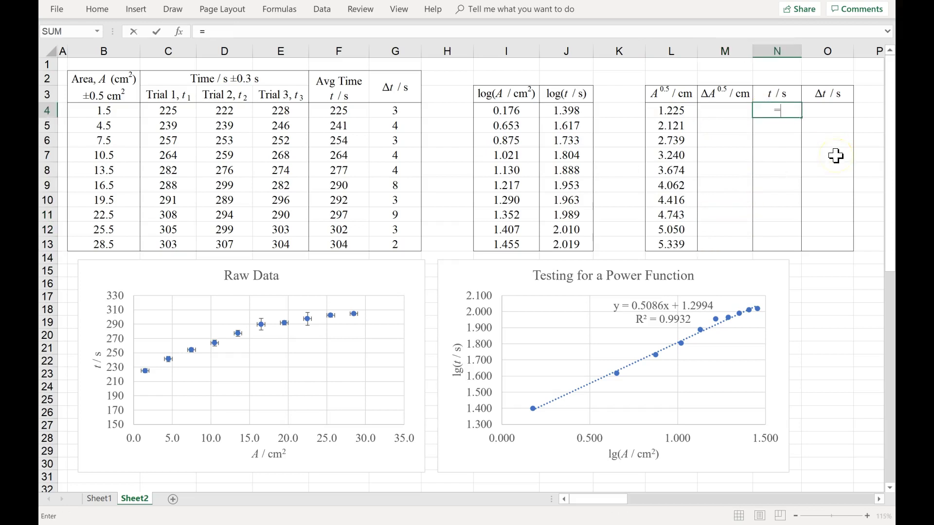
left_click(346, 112)
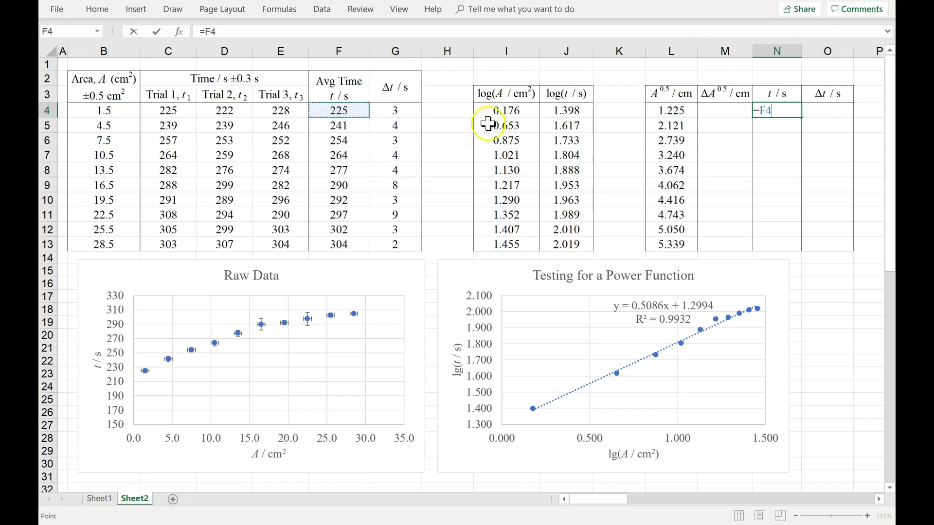
left_click(338, 113)
key("Return")
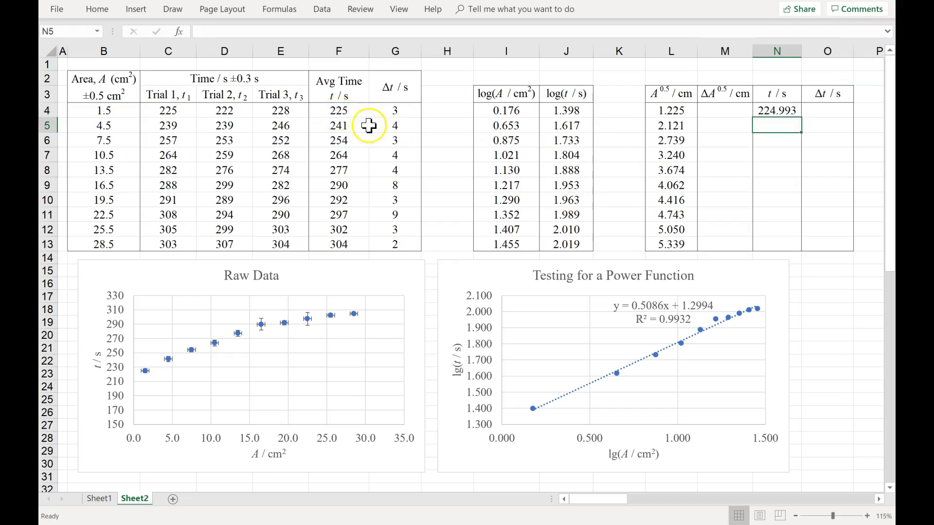
left_click(798, 114)
left_click_drag(798, 115, 800, 252)
left_click(148, 21)
left_click(102, 9)
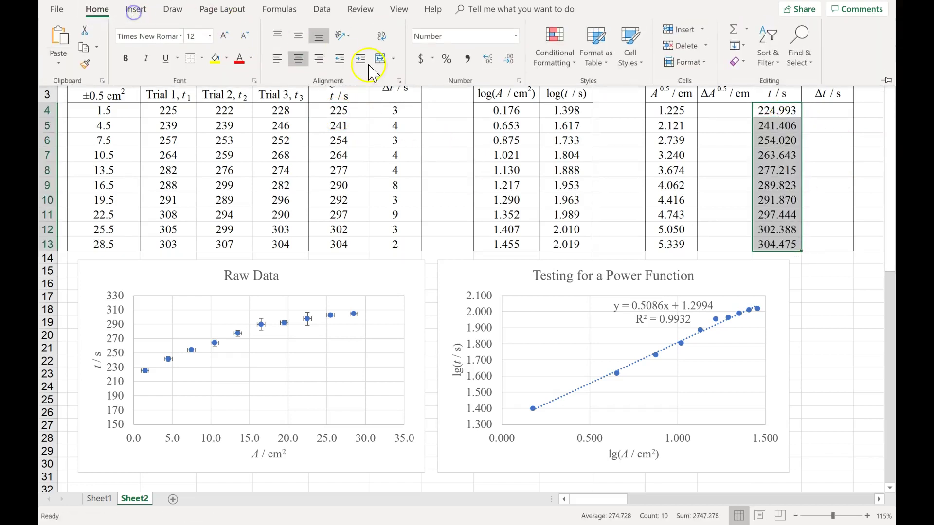
left_click(488, 56)
left_click(506, 62)
left_click(506, 64)
left_click(506, 64)
left_click(506, 64)
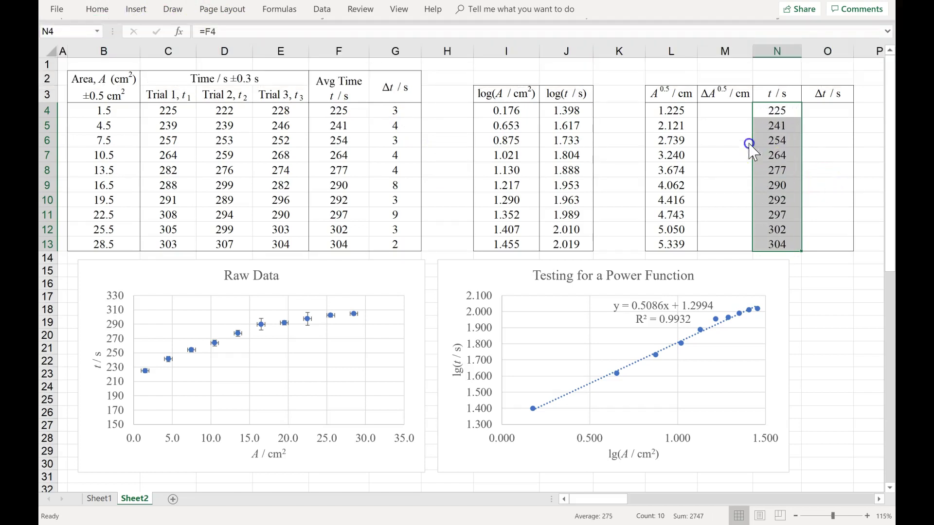
left_click(726, 110)
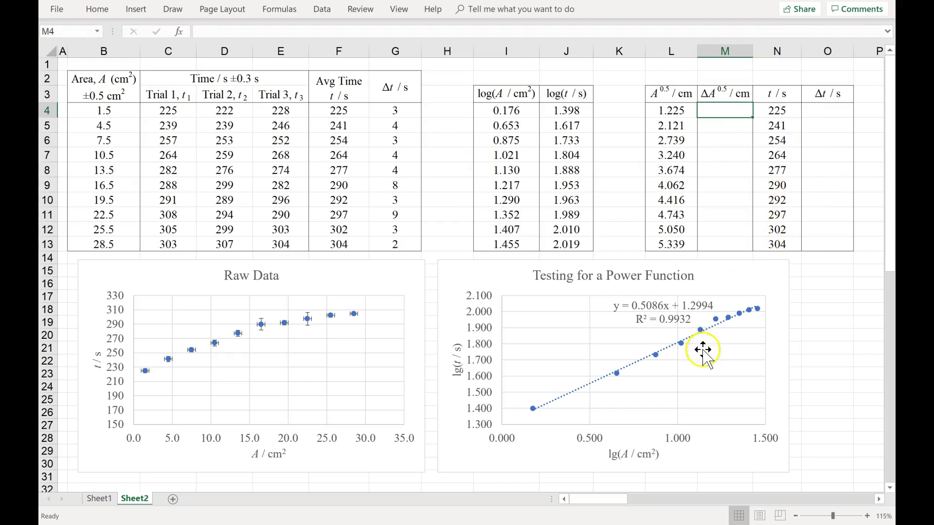
- Fill the Δt column O4:O13 with =G4 and round the display to whole seconds
mouse_move(656, 98)
left_mouse_down()
mouse_move(682, 199)
mouse_move(673, 244)
left_mouse_up()
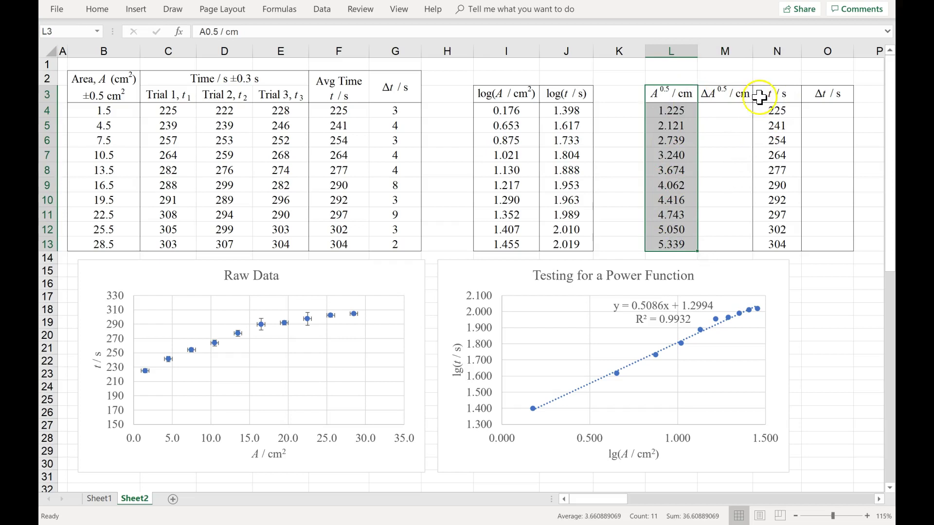
left_click_drag(764, 95, 786, 246)
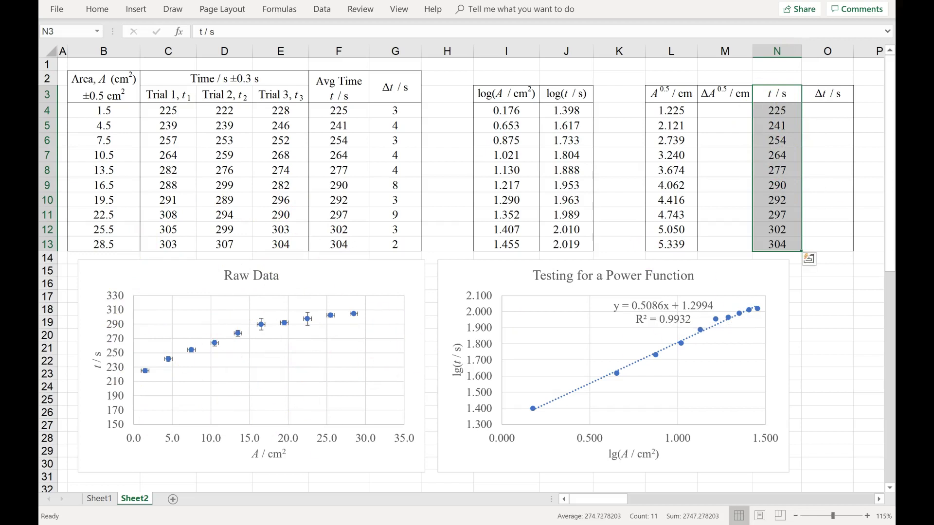
left_click(830, 115)
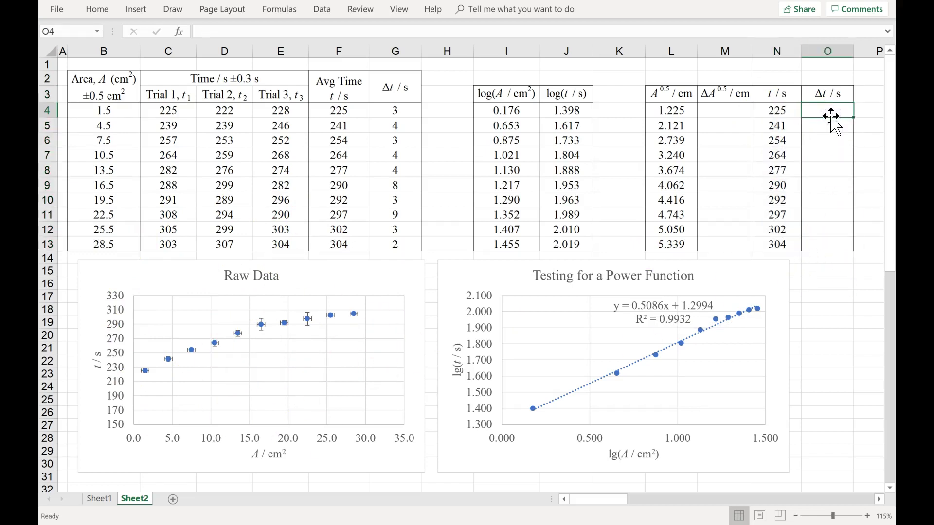
type("=")
left_click(394, 111)
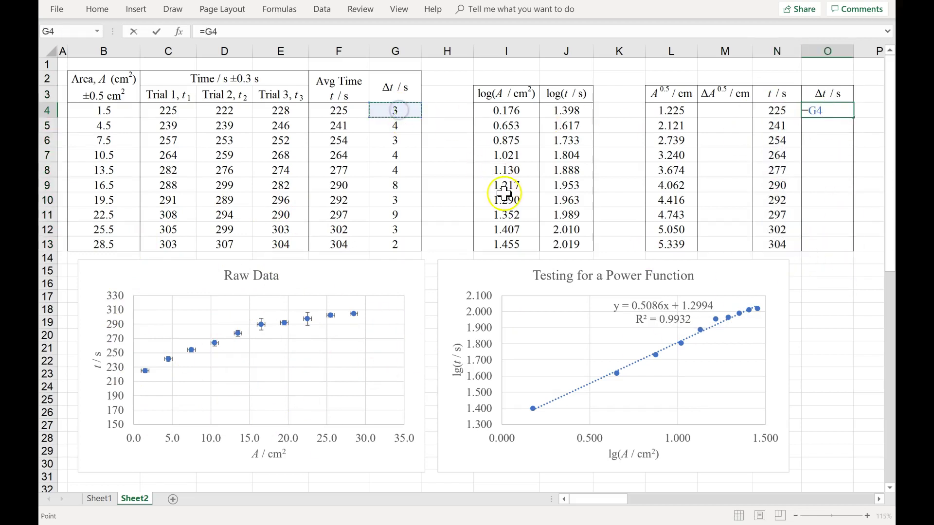
key("Return")
left_click(833, 115)
left_click_drag(853, 118, 851, 251)
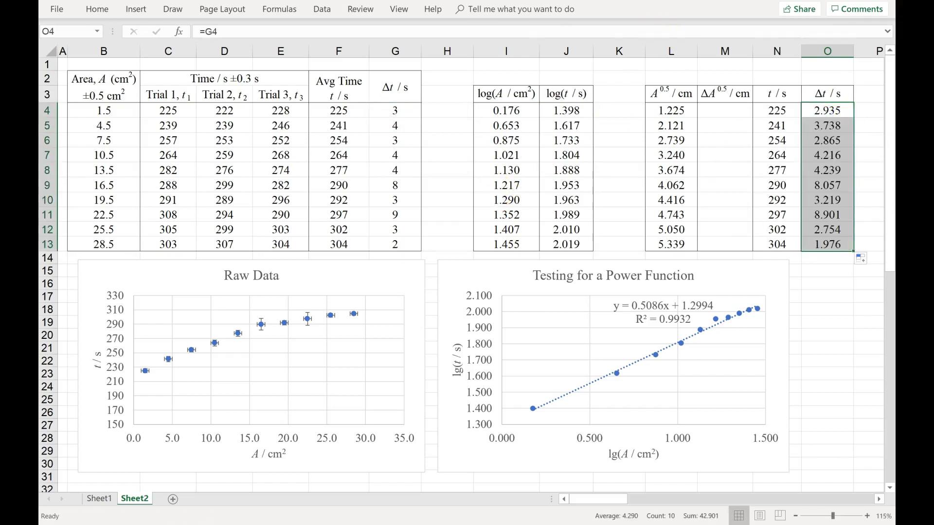
left_click(112, 9)
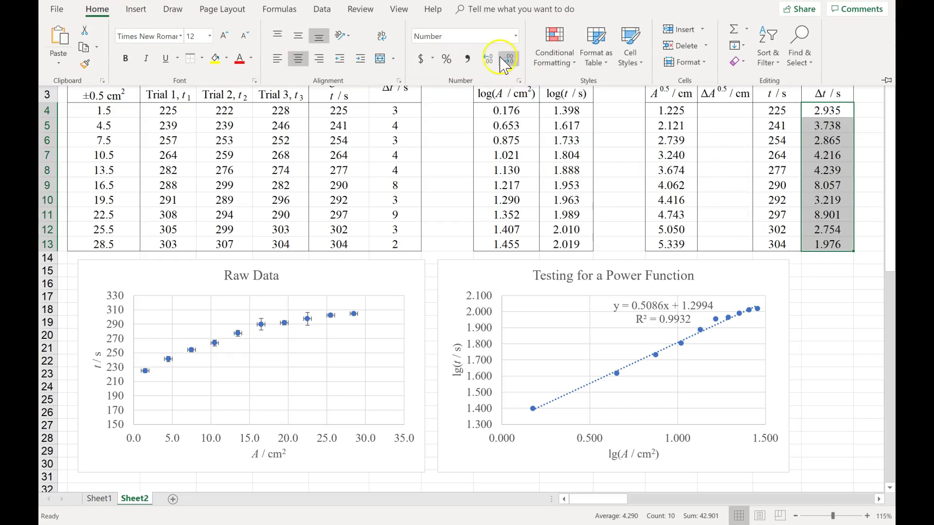
left_click(494, 58)
left_click(509, 59)
left_click(509, 58)
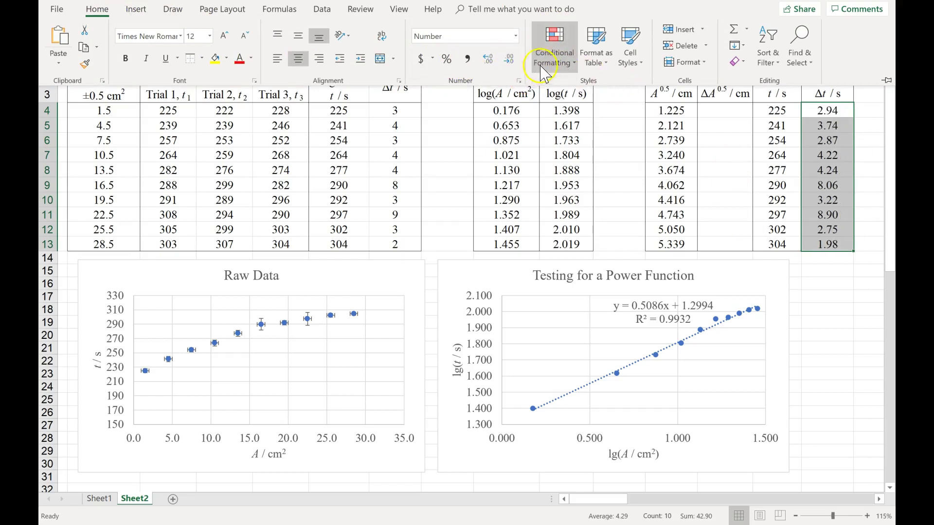
left_click(511, 61)
left_click(511, 61)
left_click(706, 111)
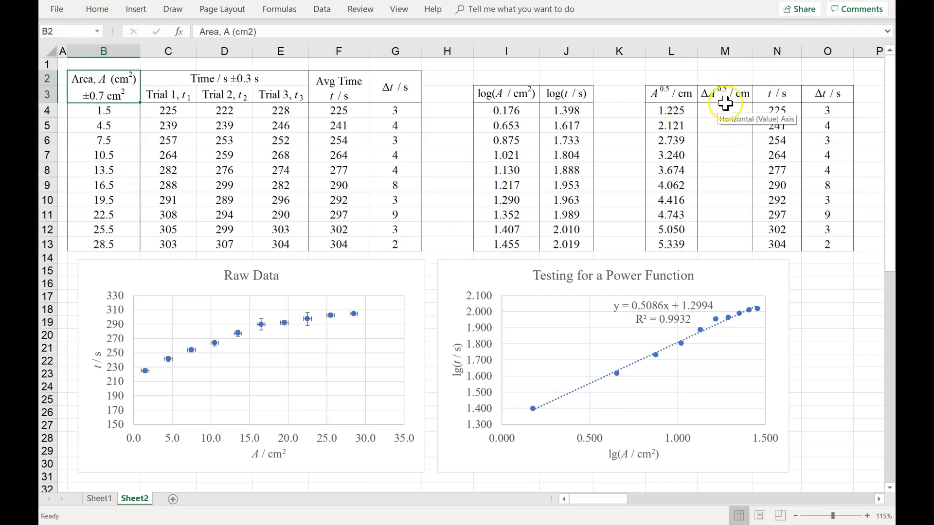
- Edit the ±0.7 cm² uncertainty line of the area header in B2
left_click_drag(685, 110, 680, 246)
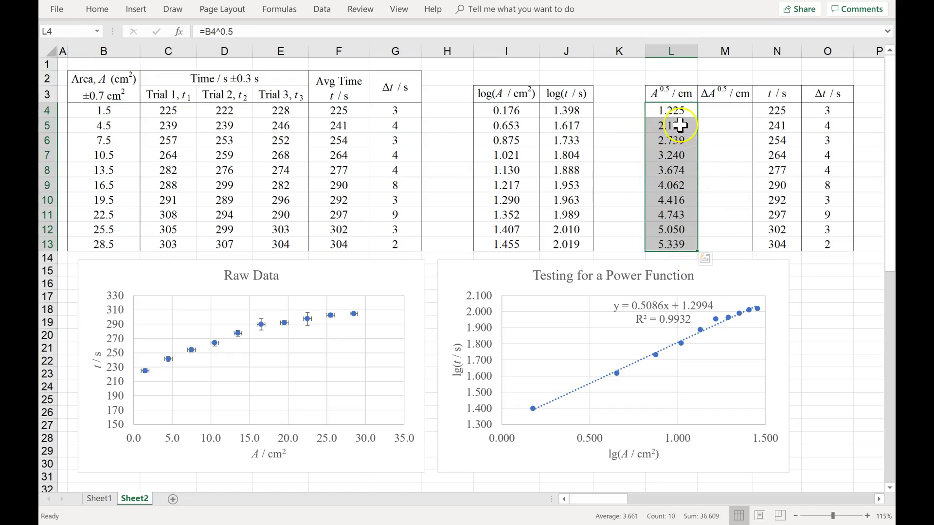
left_click_drag(134, 110, 119, 241)
double_click(87, 97)
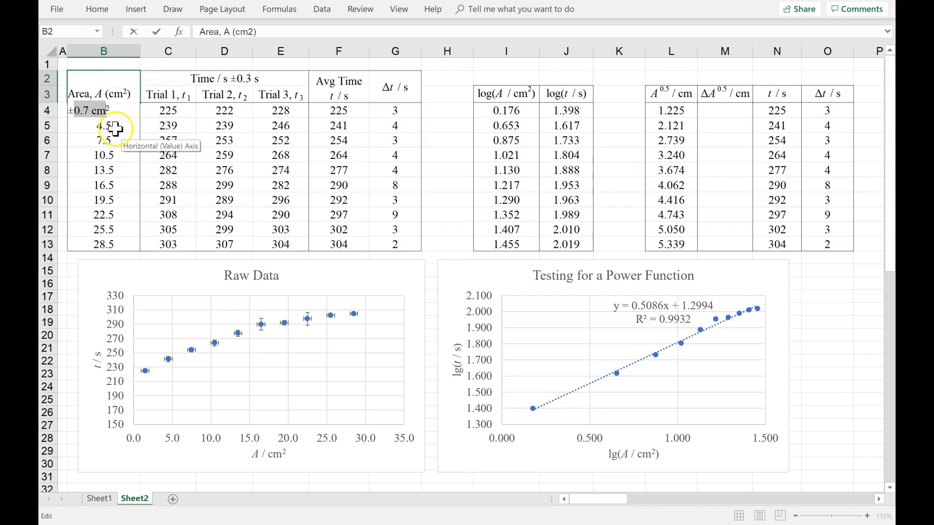
left_click(94, 102)
left_click_drag(94, 102, 103, 121)
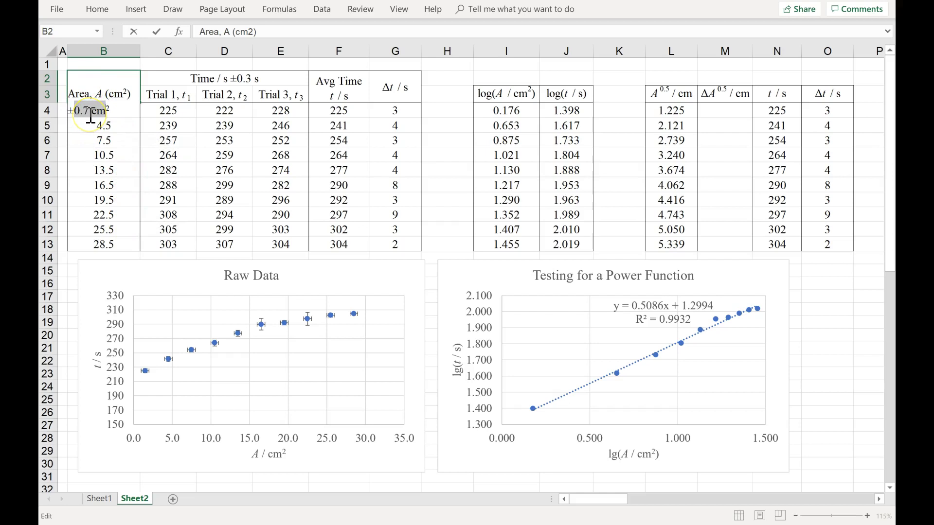
key("Return")
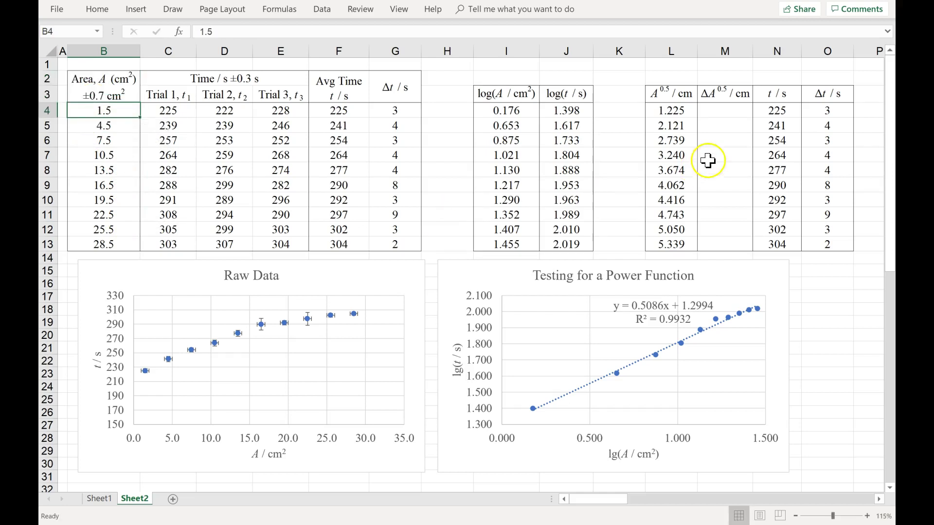
- Enter =0.7/B4*0.5*L4 in M4 and fill it down to M13
left_click(724, 109)
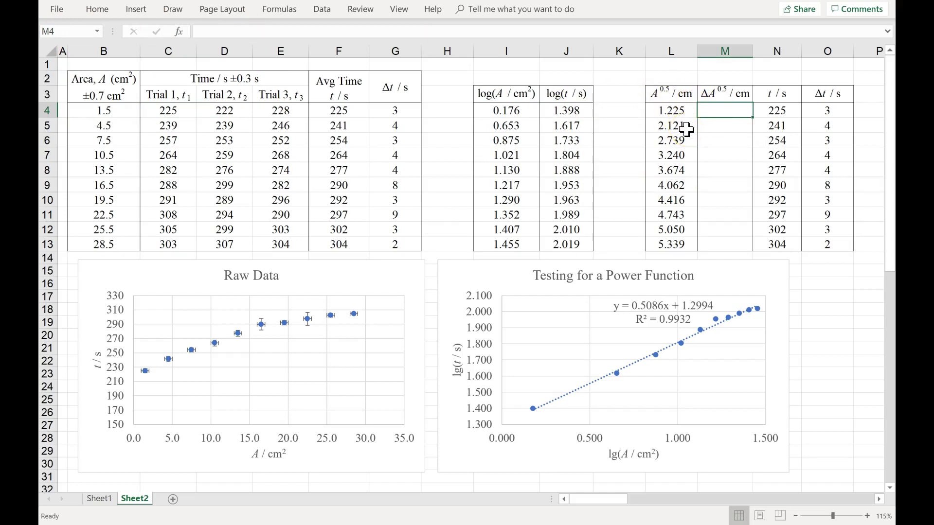
type("=.7/")
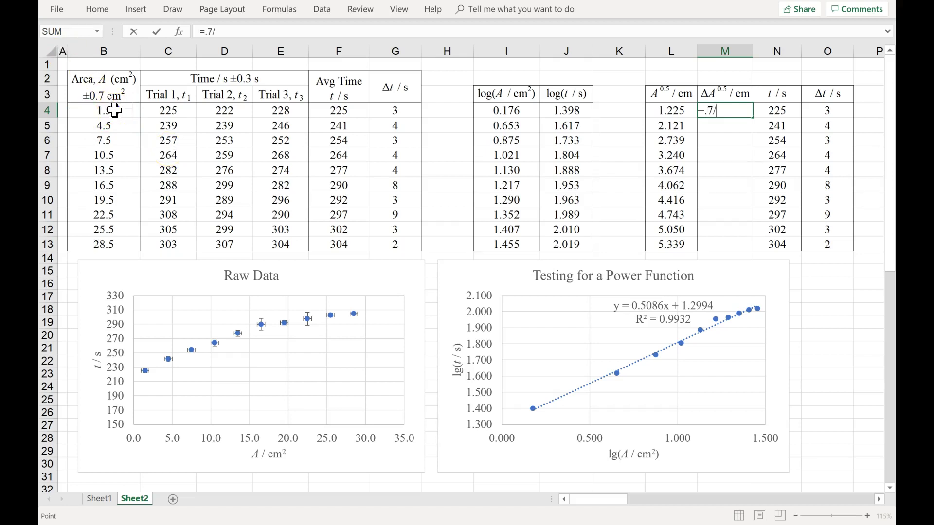
left_click(115, 110)
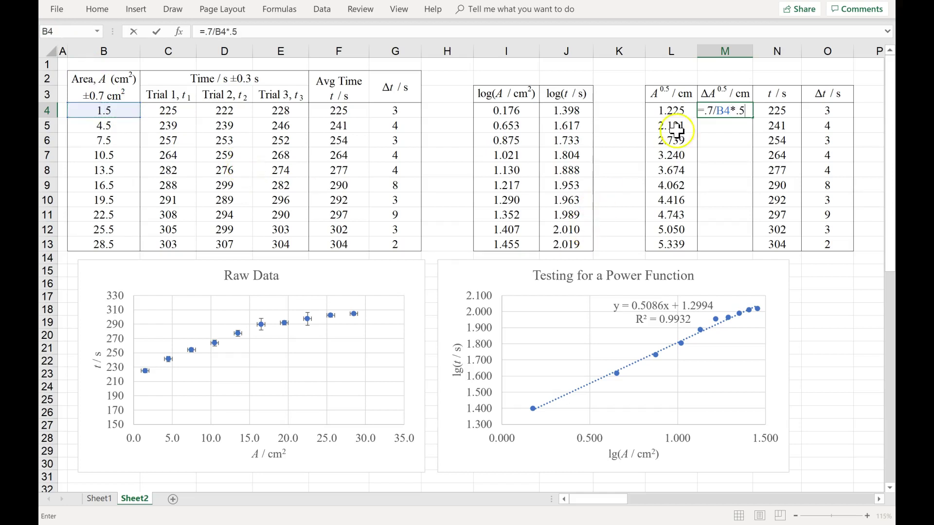
left_click(713, 88)
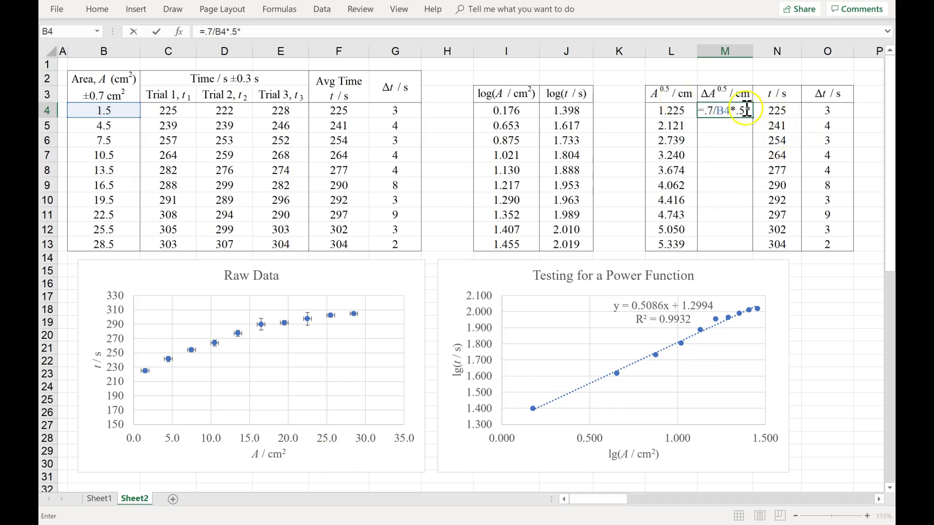
key("Return")
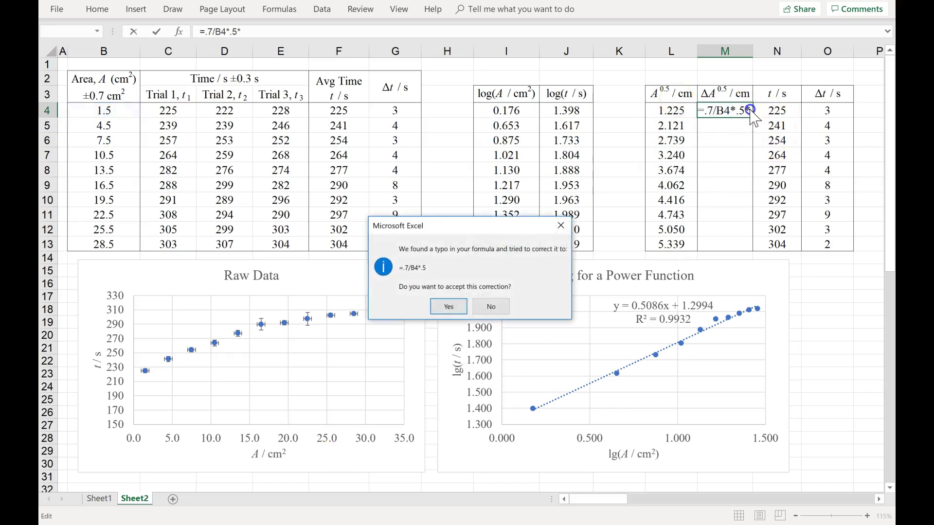
left_click(495, 310)
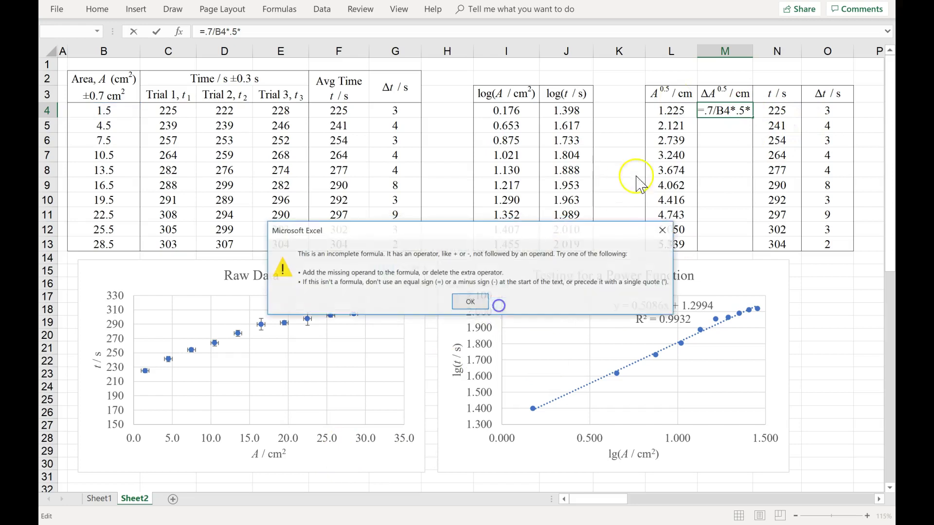
left_click(470, 303)
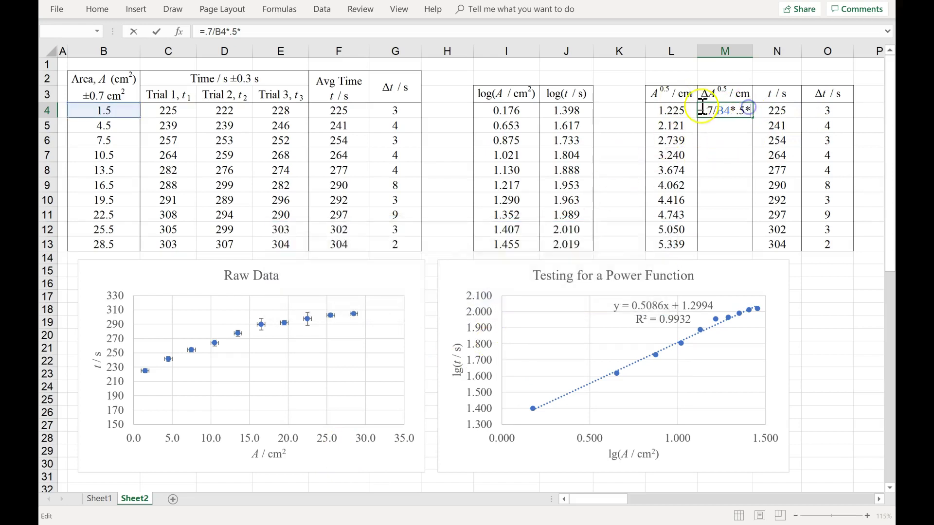
left_click(671, 111)
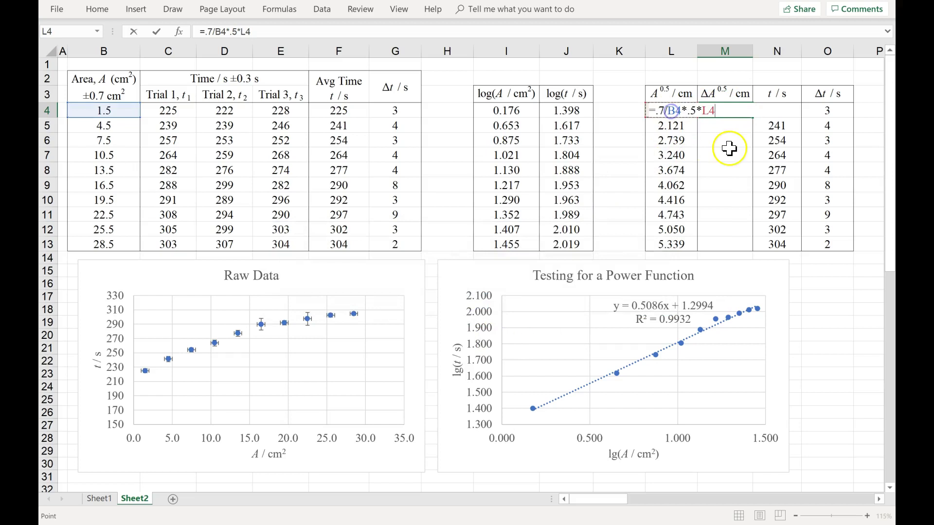
key("Return")
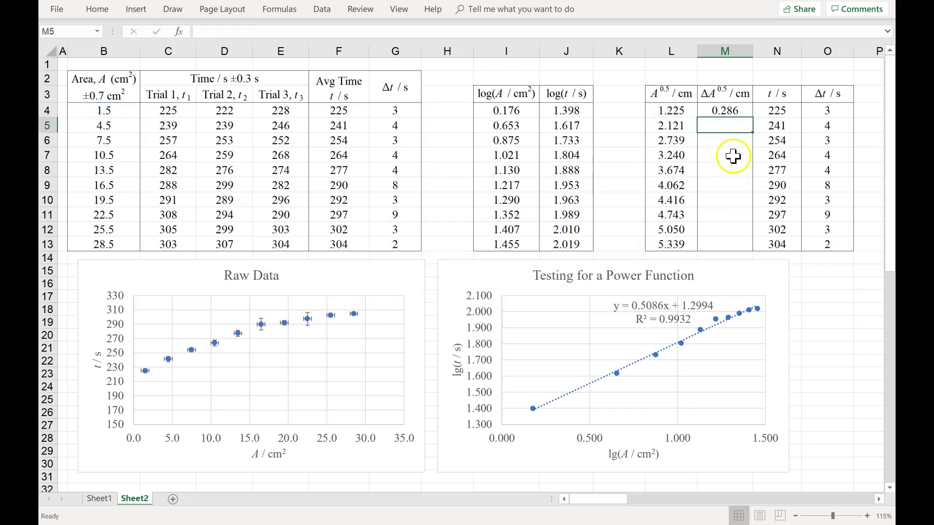
left_click(737, 113)
left_click_drag(753, 118, 754, 247)
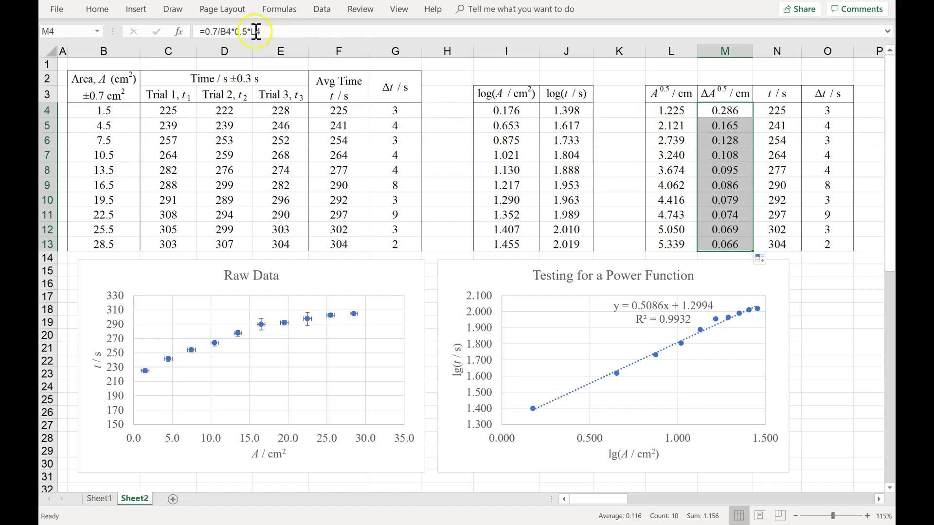
- Round the ΔA^0.5 uncertainties to two decimals, and M4:M8 to one decimal
left_click(116, 13)
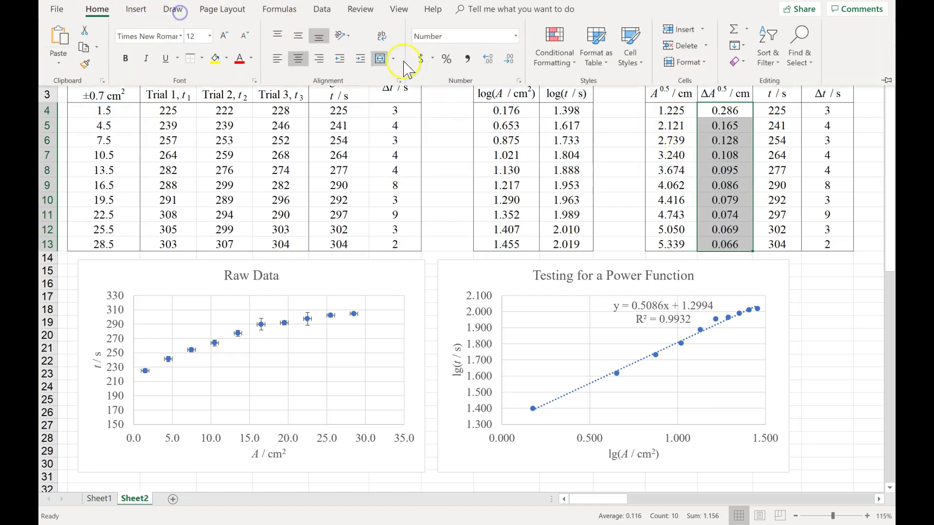
left_click(511, 59)
left_click(744, 180)
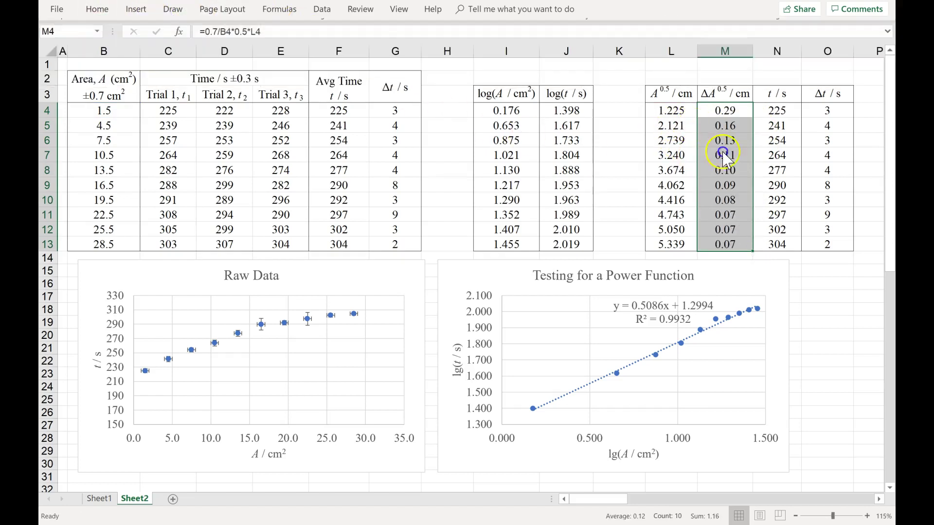
left_click_drag(724, 111, 738, 172)
left_click(96, 9)
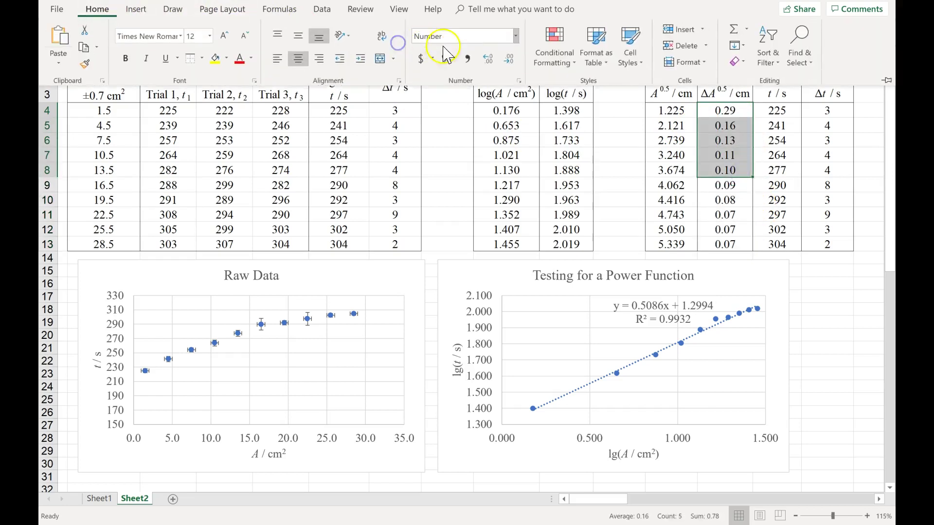
left_click(510, 59)
left_click(660, 120)
- Reduce the A^0.5 values in L4:L8 to one decimal place
left_click_drag(660, 117, 680, 168)
left_click(97, 9)
left_click(510, 62)
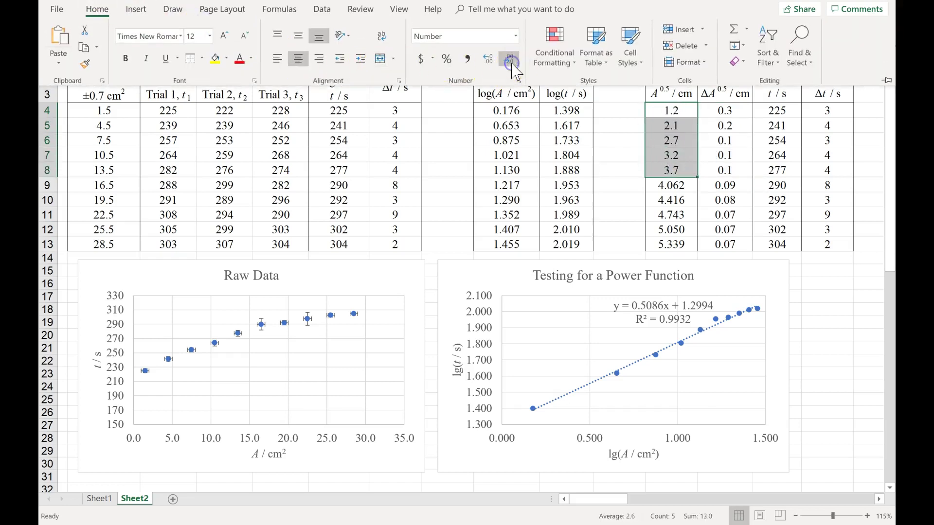
left_click(511, 61)
- Set the A^0.5 values in L9:L13 to two decimal places
left_click_drag(671, 185, 678, 246)
left_click(97, 8)
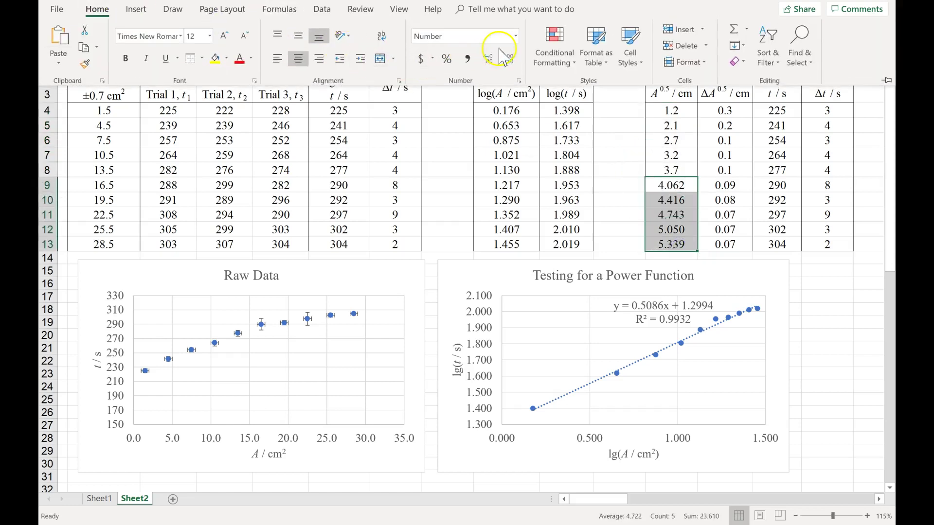
left_click(511, 60)
left_click(514, 60)
left_click(488, 58)
left_click(735, 192)
left_click(795, 181)
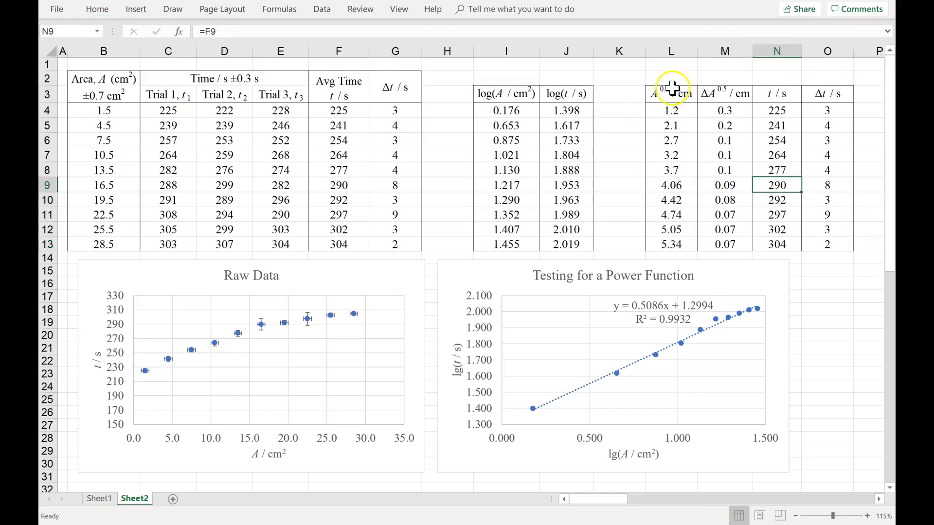
- Duplicate the Raw Data chart, placing the copy up over the tables
left_click_drag(671, 92, 829, 240)
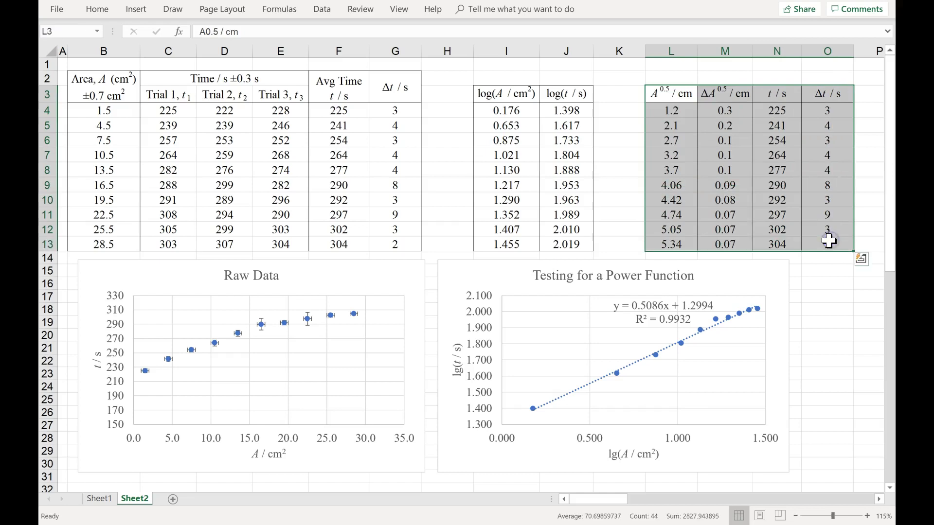
left_click(796, 270)
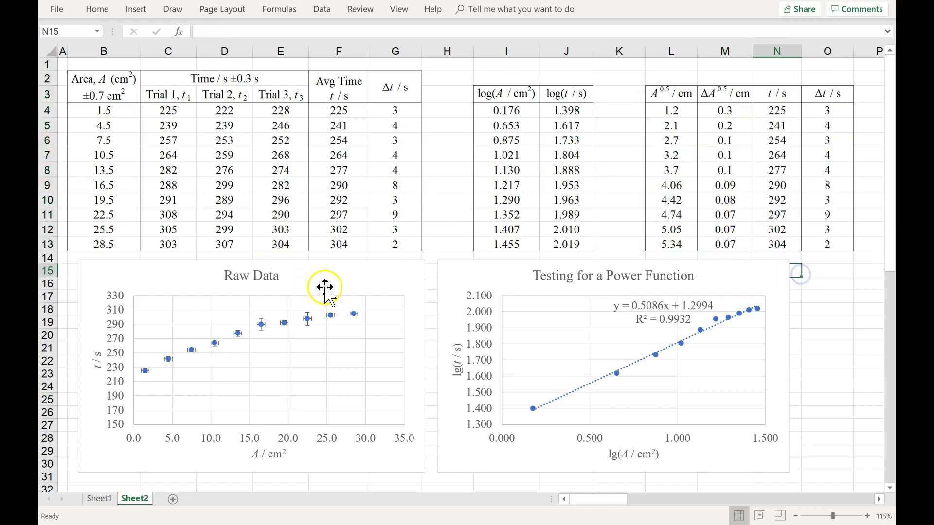
left_click_drag(408, 273, 459, 83)
- Move the lower Raw Data chart and the power-function chart down to start at row 21
left_click(117, 266)
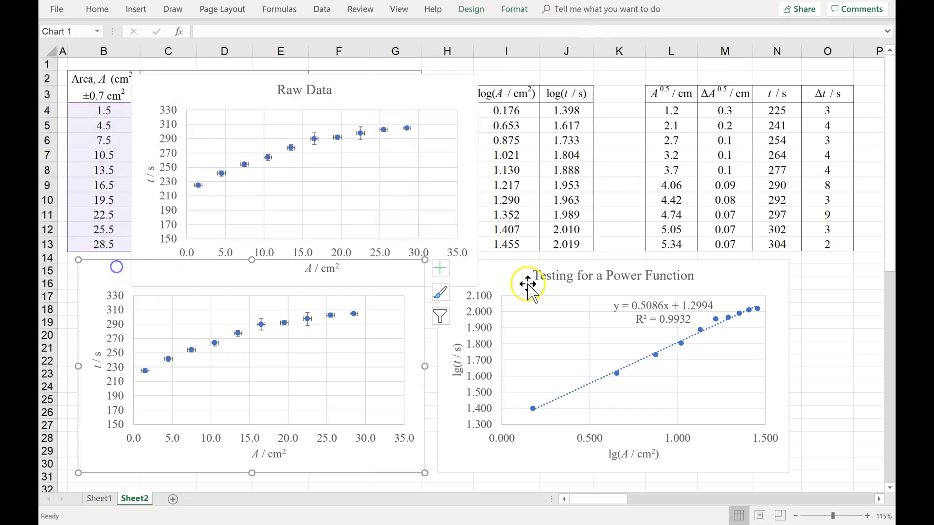
left_click(754, 265)
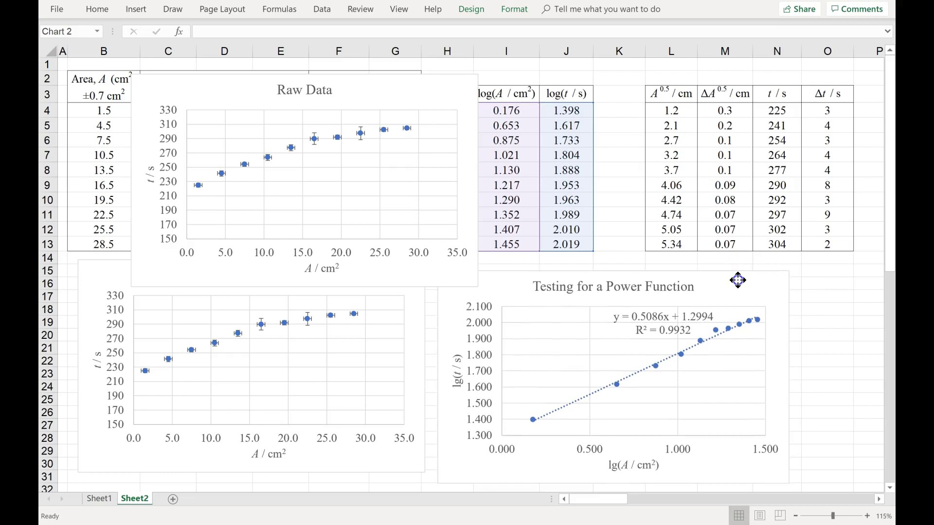
left_click(93, 269, "ctrl")
left_click_drag(94, 270, 107, 355)
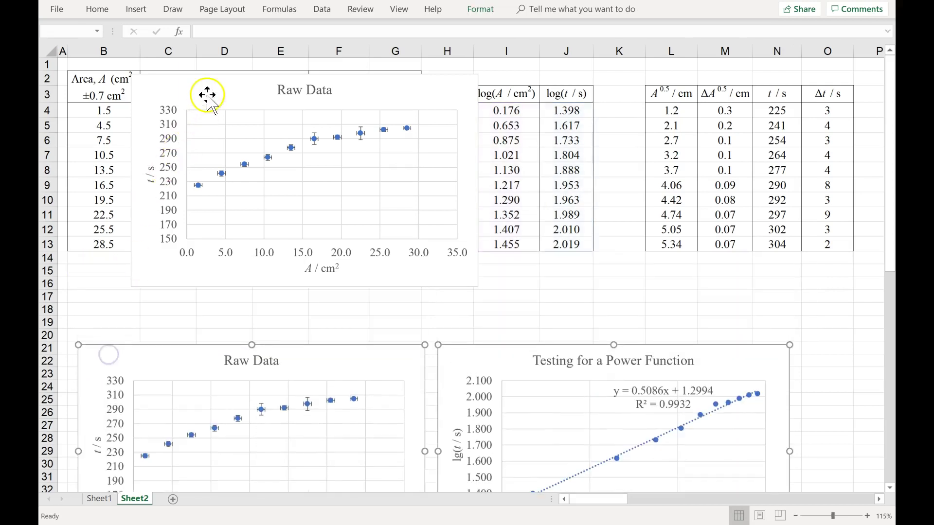
- Position the copied chart over rows 4–19 and retitle it 'Final Function'
left_click_drag(209, 93, 200, 126)
left_click(293, 123)
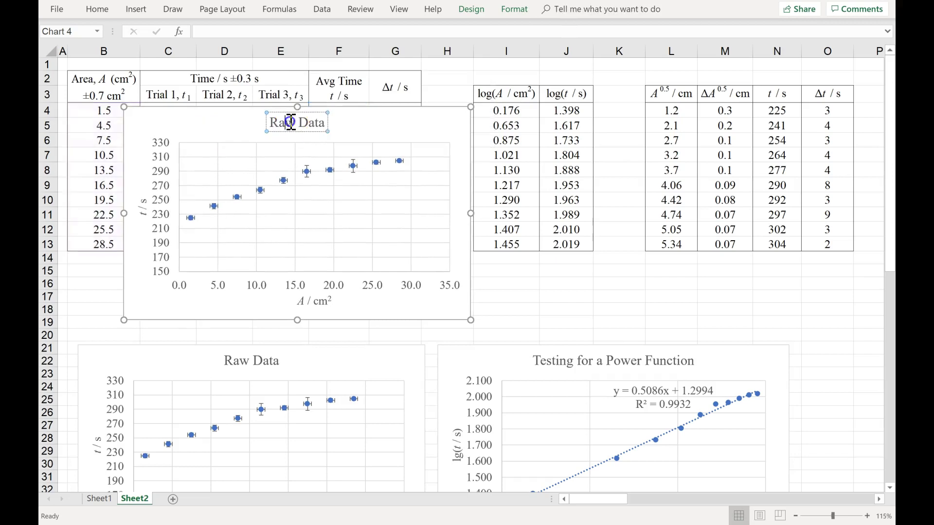
triple_click(290, 122)
key("BackSpace")
type("Final Function")
left_click(347, 120)
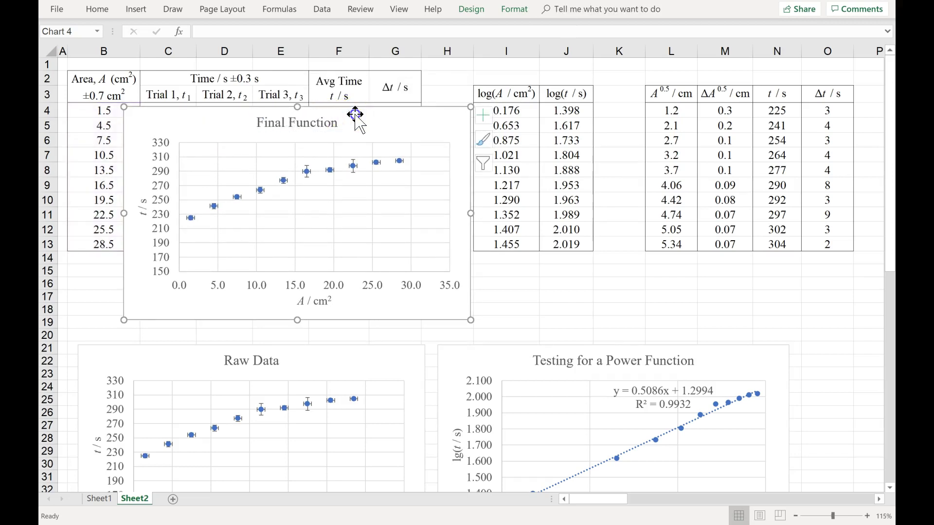
- Point the series at x values L4:L13 (A^0.5) and y values N4:N13 (t)
left_click(306, 173)
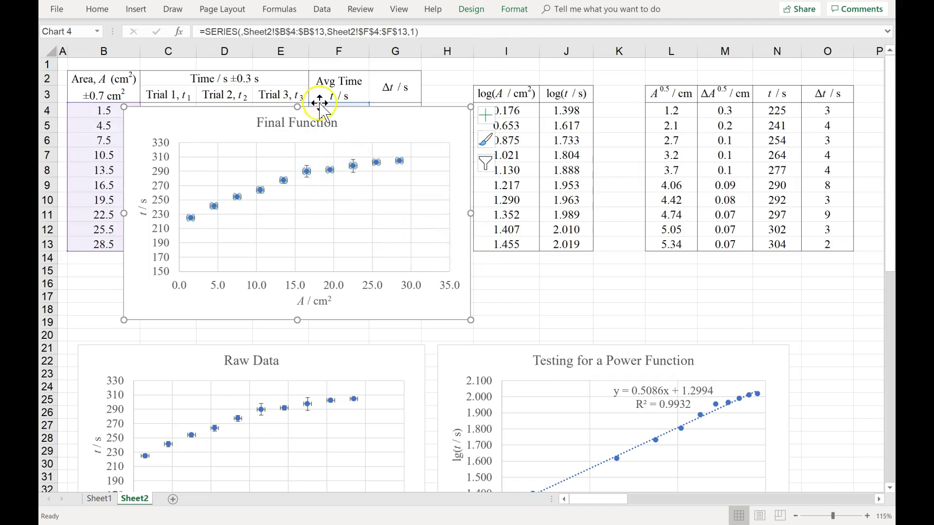
left_click_drag(198, 119, 161, 183)
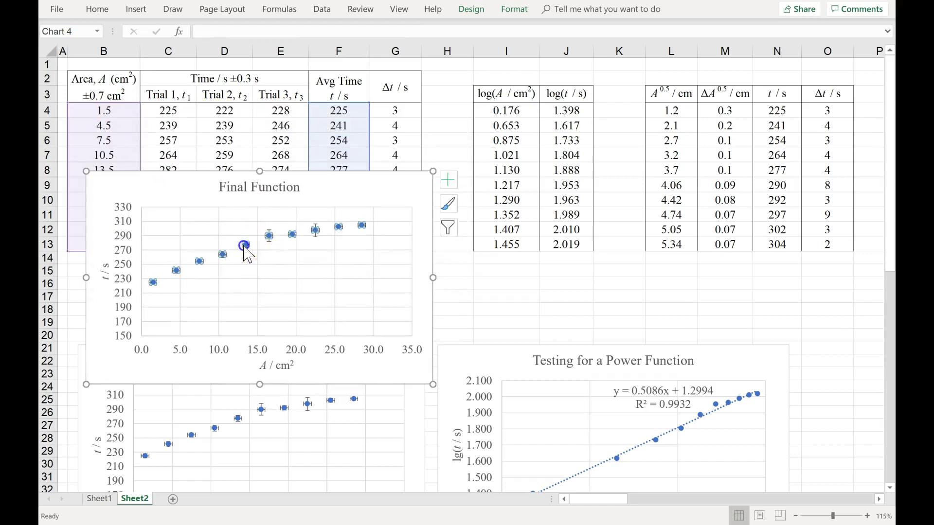
left_click(245, 246)
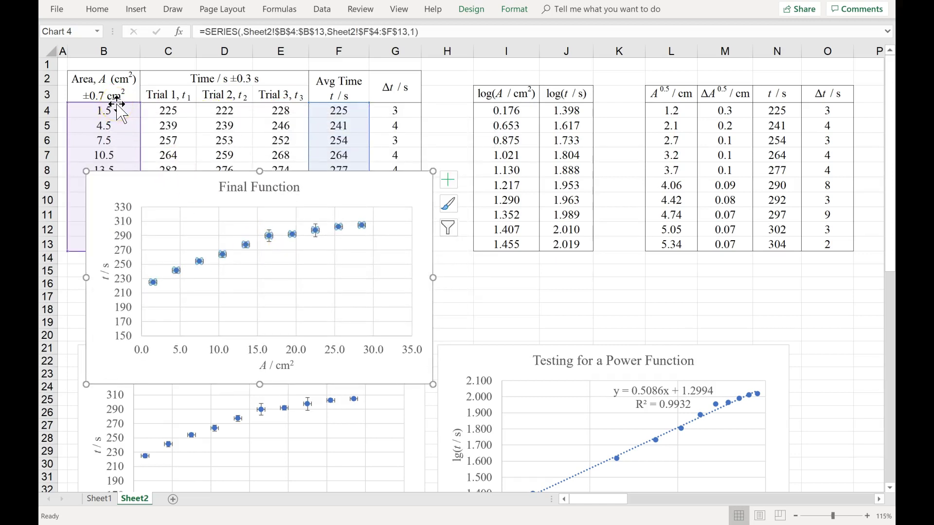
left_click_drag(117, 104, 696, 119)
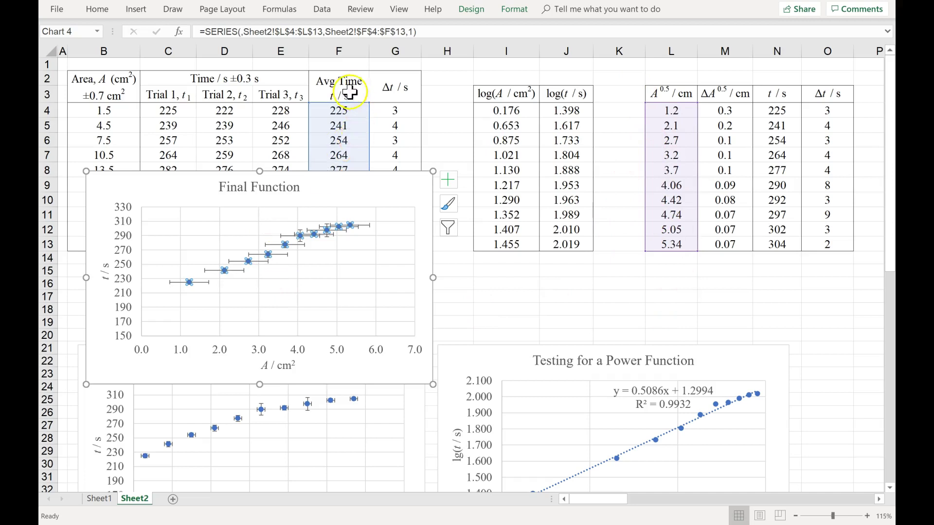
left_click_drag(353, 103, 781, 119)
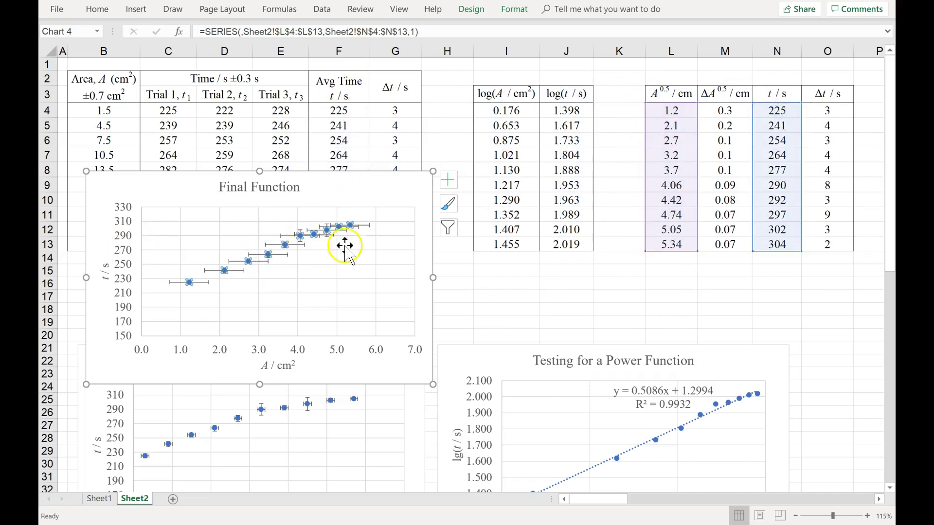
- Set the horizontal error bars to custom values =Sheet2!$M$4:$M$13 for both positive and negative
left_click(402, 252)
left_click(368, 226)
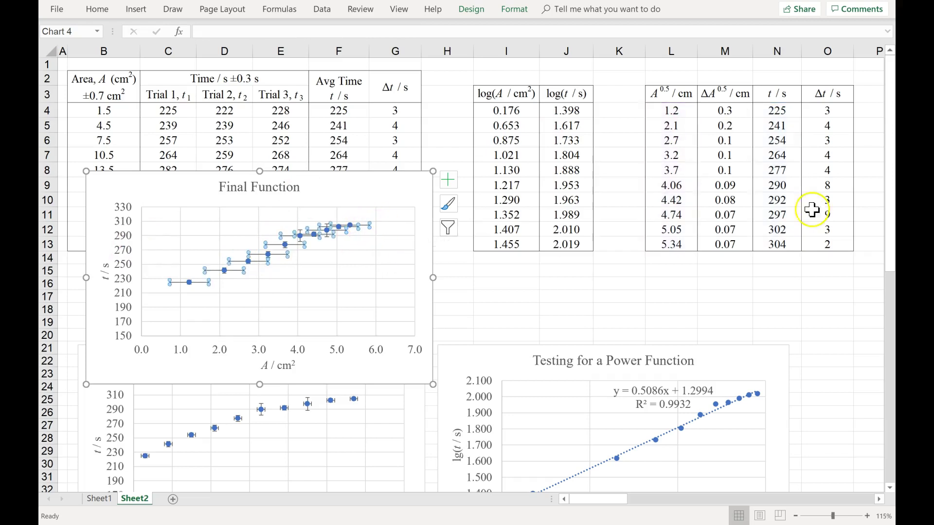
double_click(367, 225)
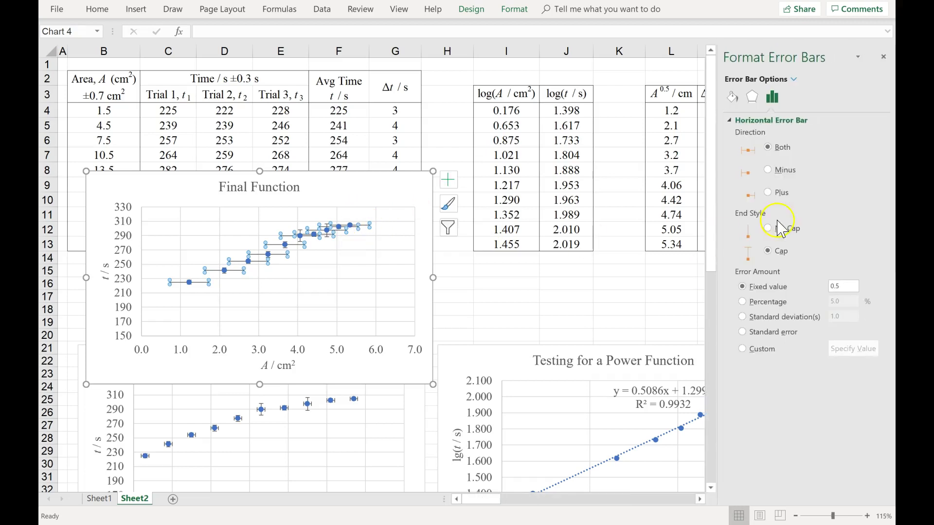
left_click(773, 103)
left_click(700, 499)
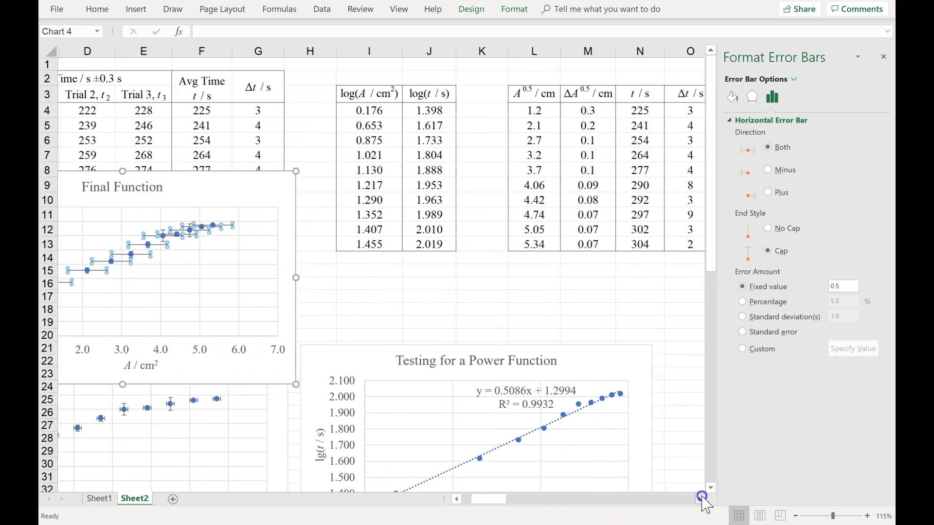
left_click(762, 349)
left_click(863, 346)
left_click_drag(585, 109, 585, 244)
left_click(631, 337)
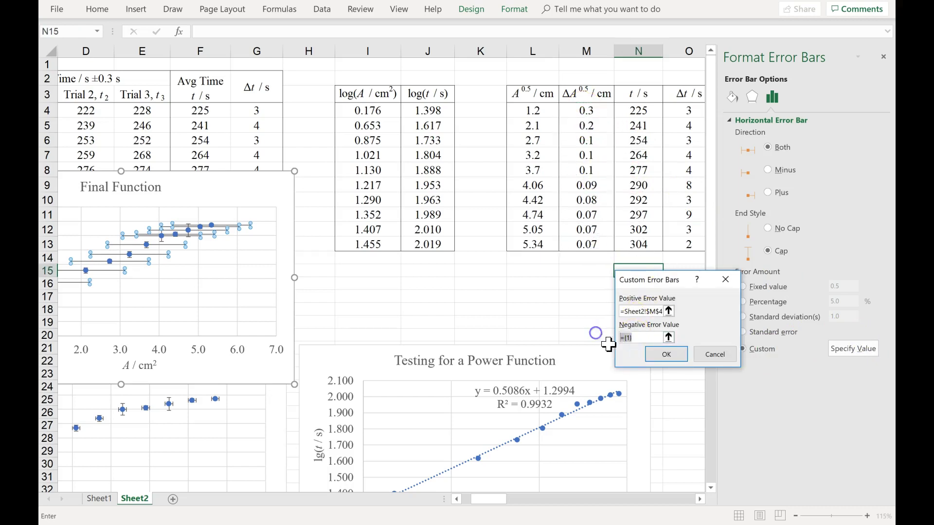
left_click_drag(586, 111, 590, 246)
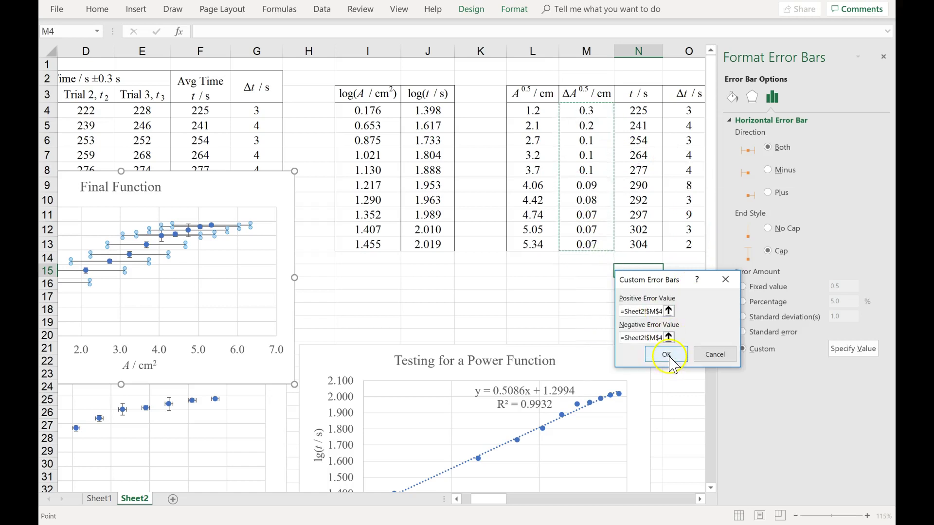
left_click(666, 355)
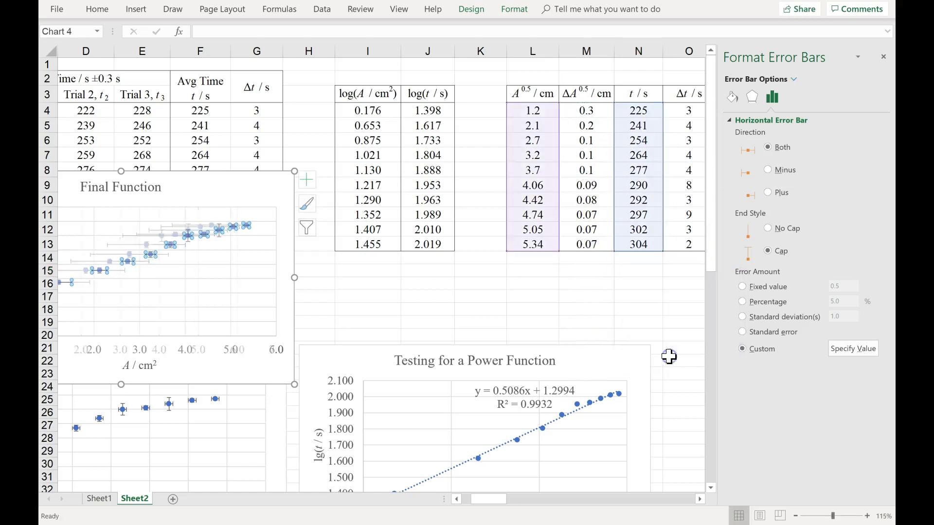
- Check the vertical error bars' custom values without changes, then close the formatting panel
left_click(219, 238)
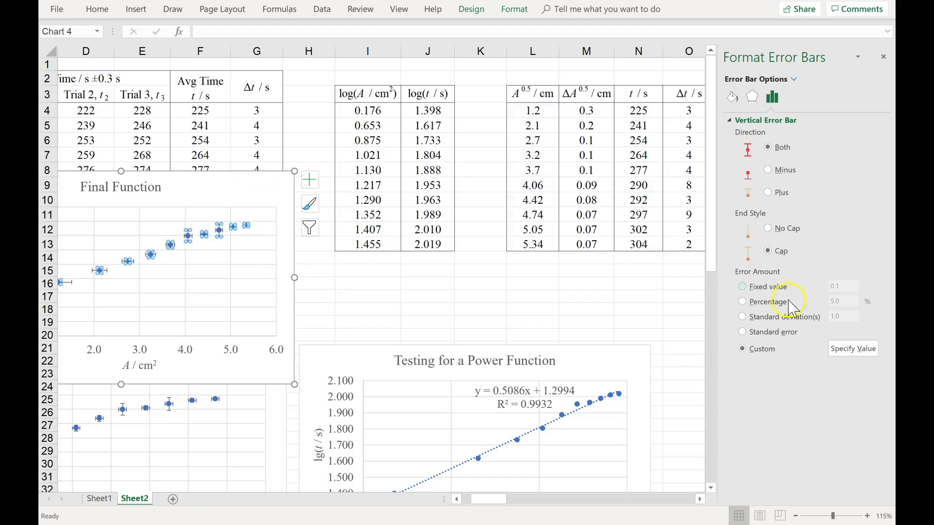
left_click(858, 350)
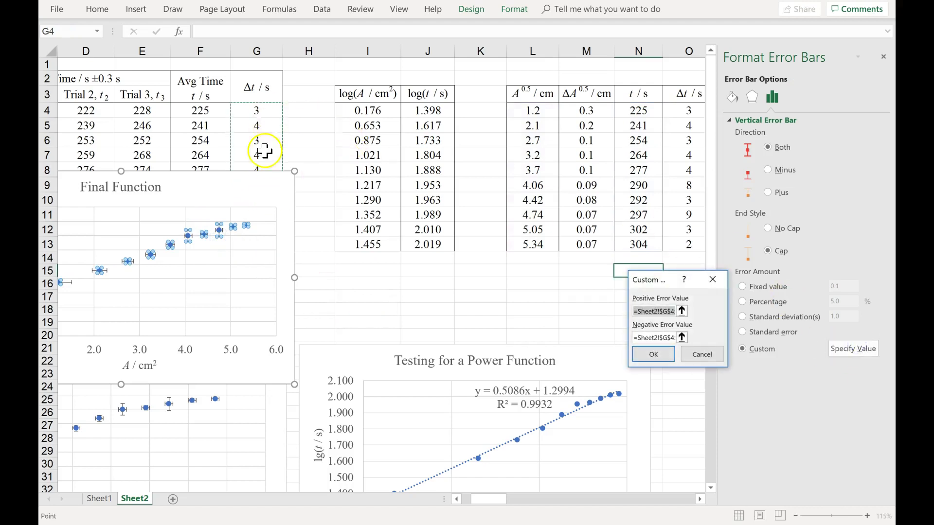
left_click(712, 280)
left_click(883, 57)
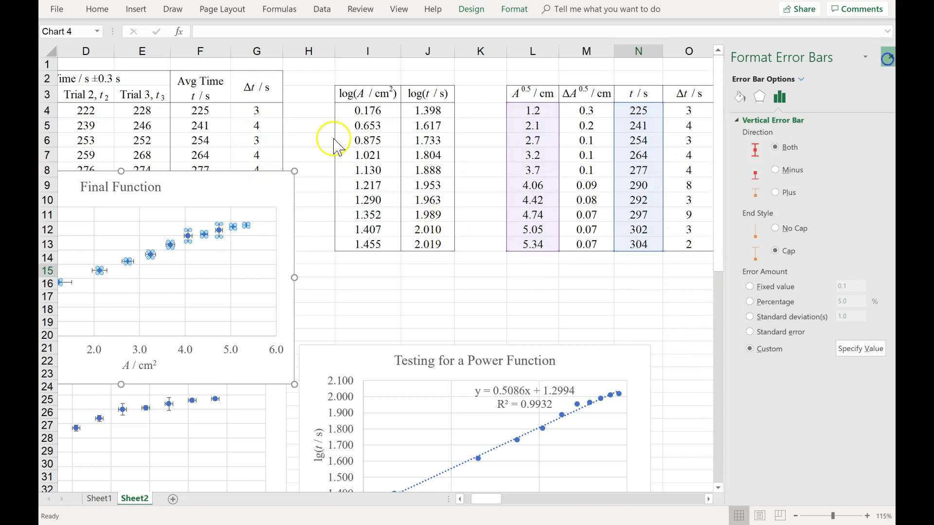
- Add a linear trendline displaying its equation and R² value on the chart
left_click_drag(242, 188, 444, 114)
left_click(501, 115)
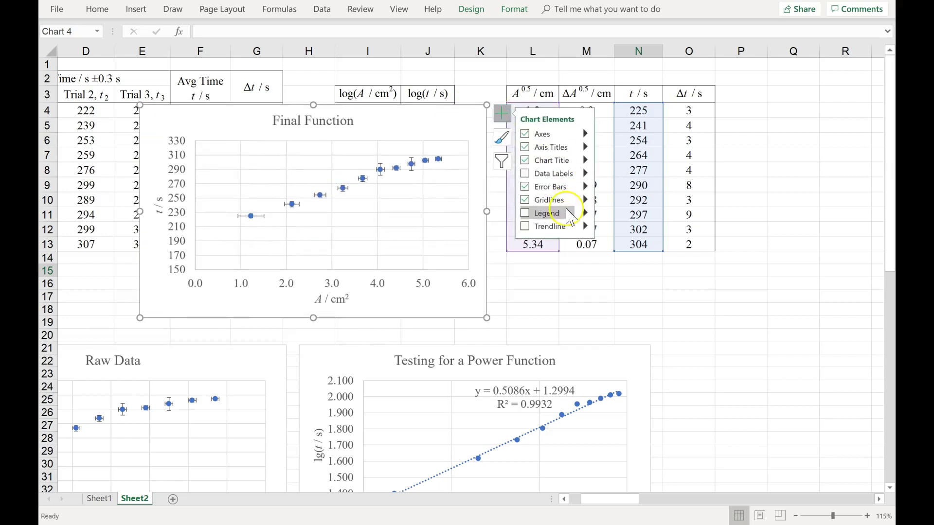
left_click(541, 227)
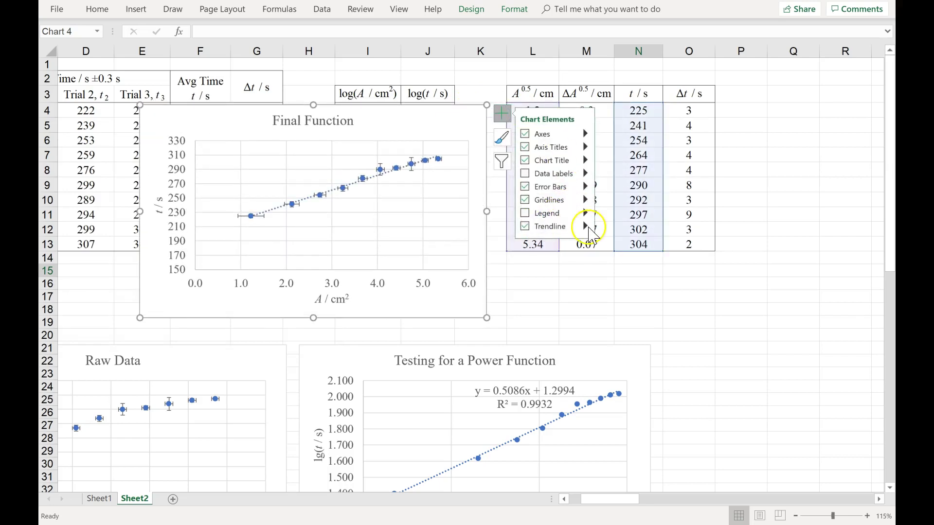
left_click(586, 227)
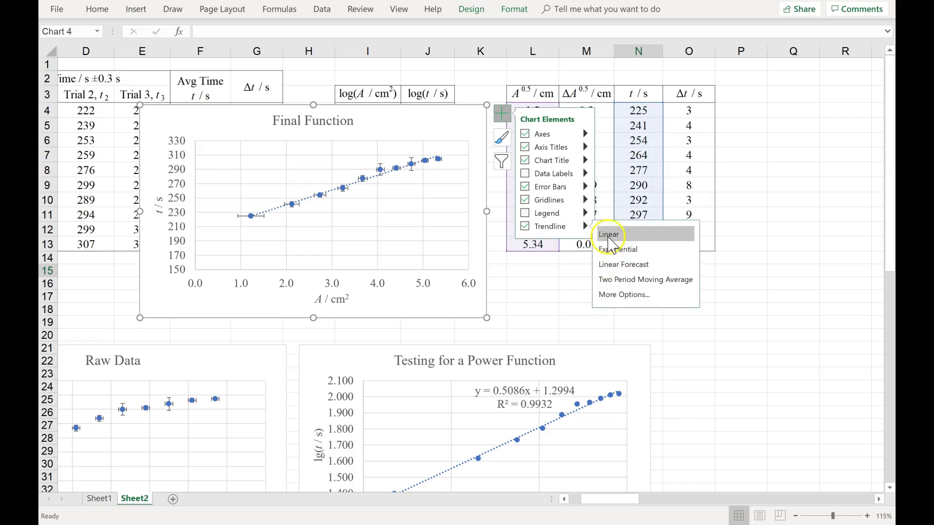
left_click(620, 295)
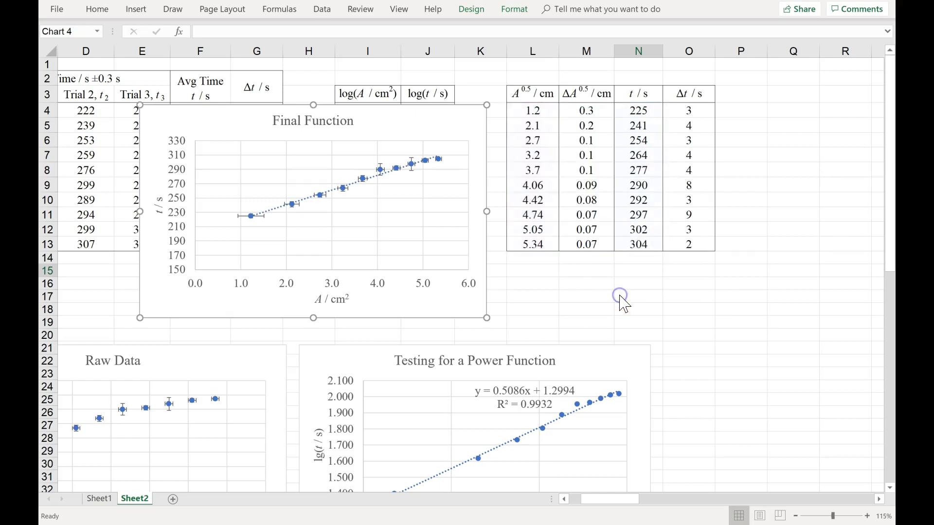
left_click(772, 368)
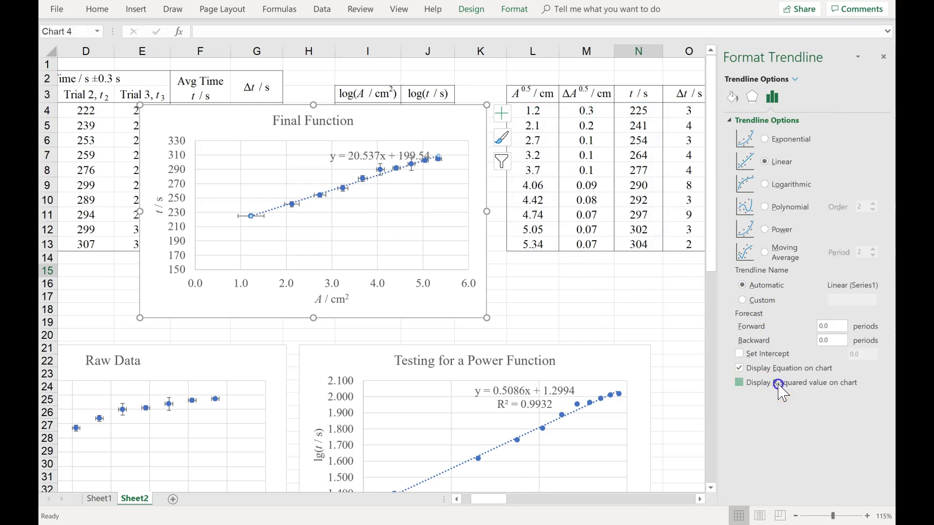
left_click(778, 384)
- Move the y = 20.537x + 199.54, R² = 0.9868 label below the data points
left_click(360, 152)
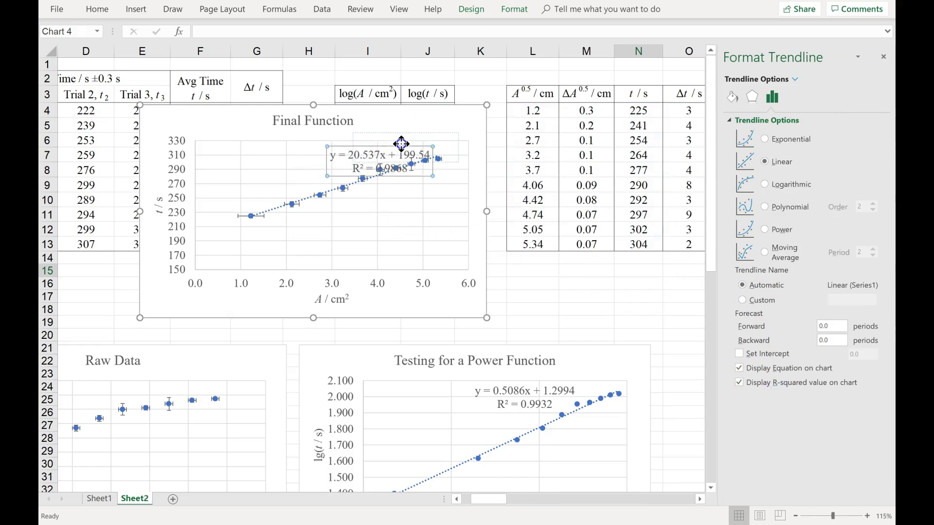
left_click_drag(401, 144, 415, 201)
left_click(515, 284)
left_click(883, 57)
mouse_move(442, 199)
left_mouse_down()
mouse_move(462, 198)
mouse_move(435, 198)
left_mouse_up()
left_click(535, 306)
left_click(370, 199)
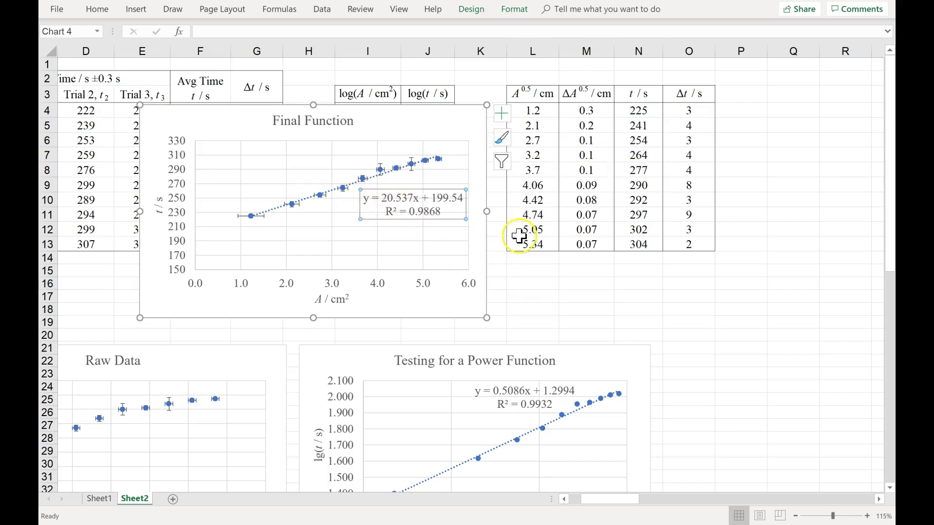
- Review the x-axis title 'A^0.5 / cm' and its 0.5 exponent
left_click(366, 194)
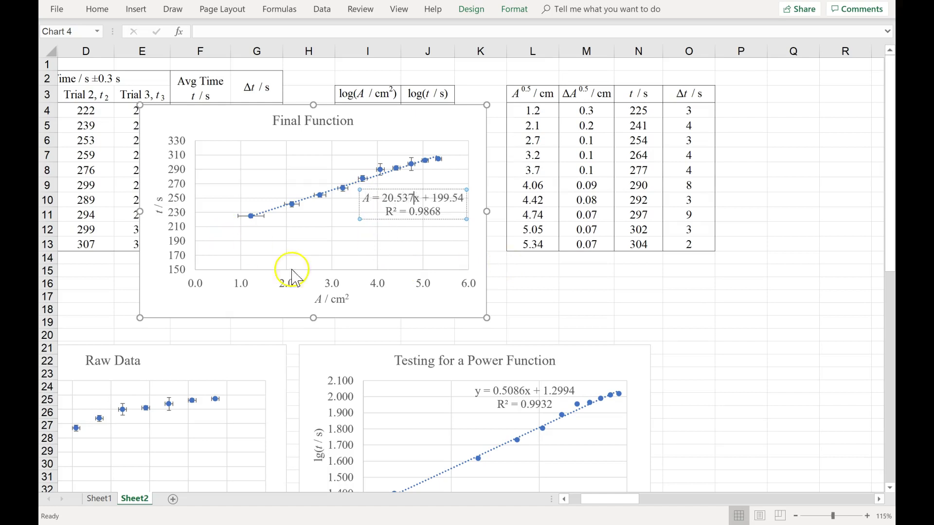
left_click(325, 302)
left_click(324, 302)
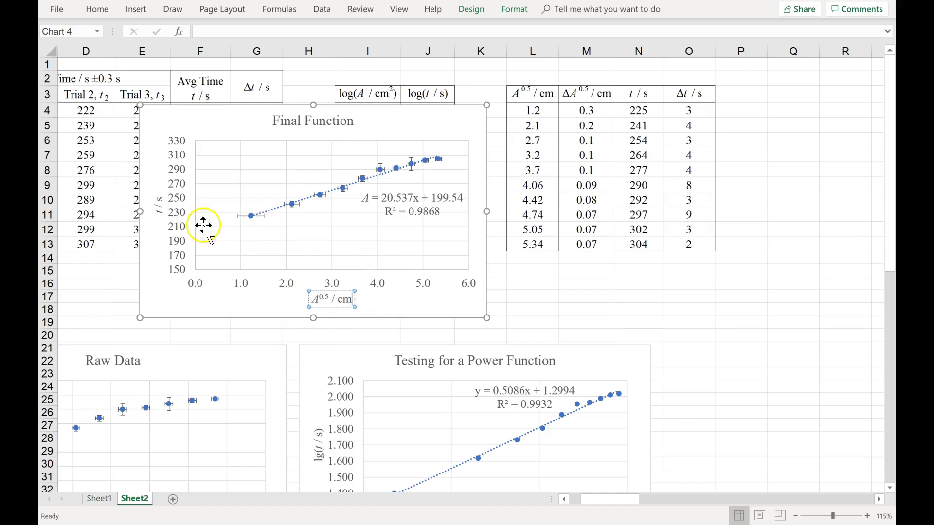
left_click(355, 319)
double_click(328, 299)
left_click(384, 195)
- Rewrite the slope term as t = (20.5 s cm⁻¹)A^0.5 with superscript exponents
left_click(409, 197)
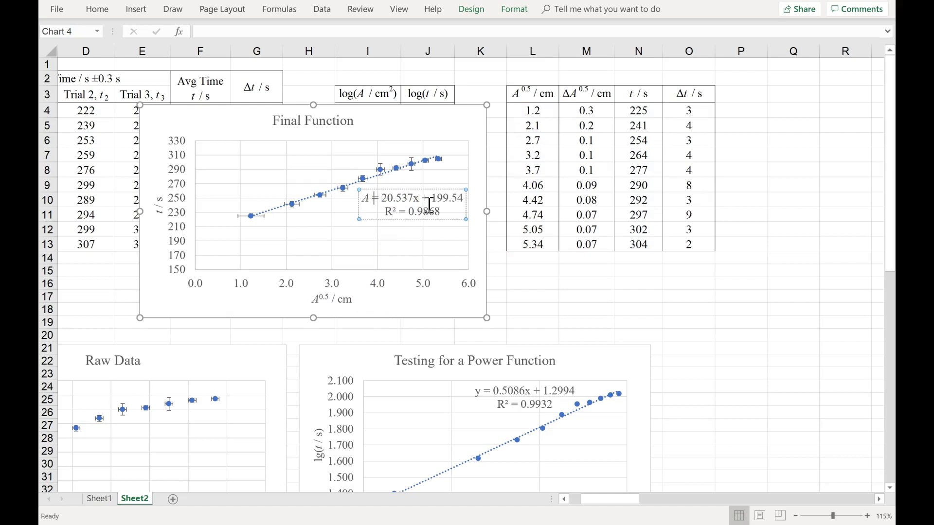
type("y")
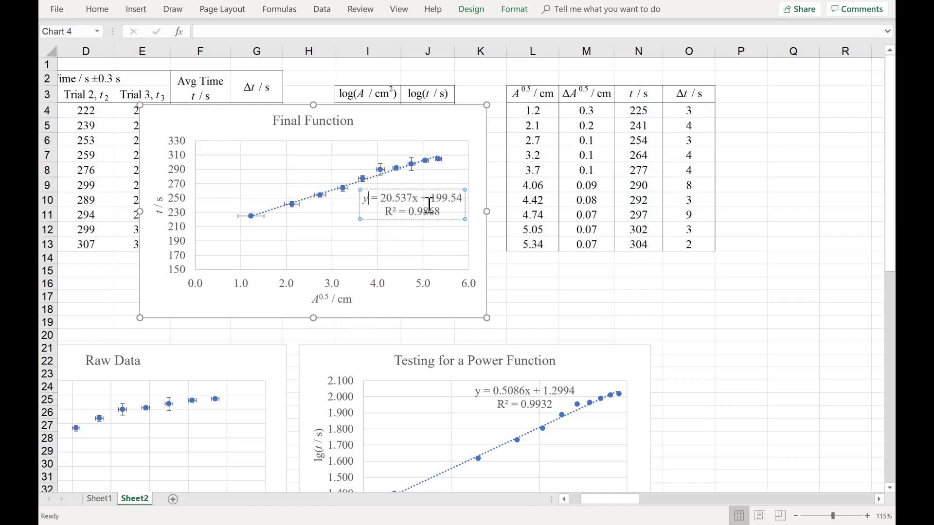
type("t")
type("0.5")
key("shift+Left")
key("ctrl+shift+equal")
type("(")
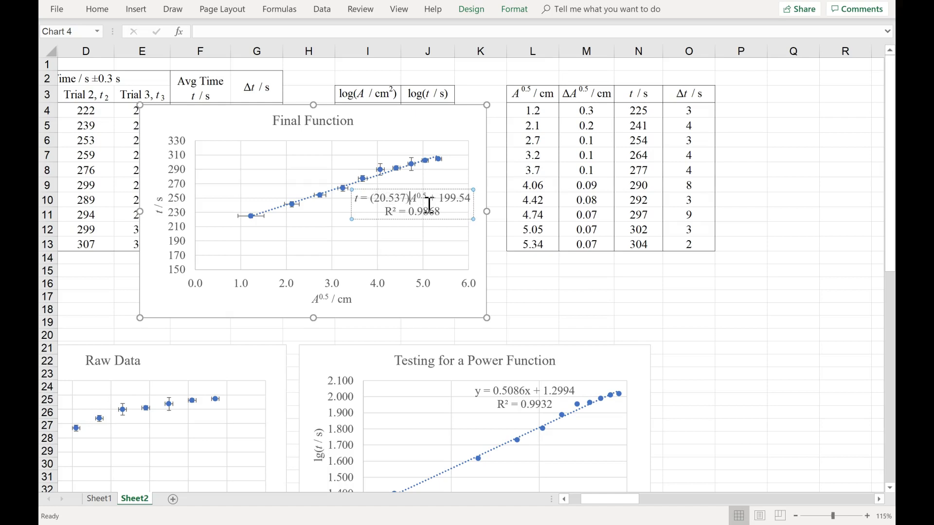
key("BackSpace")
key("BackSpace")
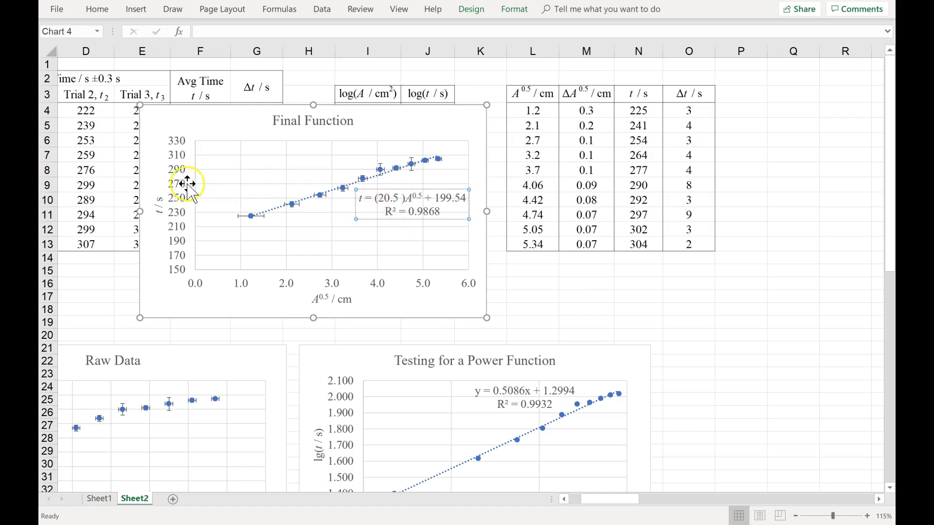
type("s cm-1")
key("shift+Left")
key("shift+Left")
key("ctrl+shift+equal")
- Replace the intercept 199.54 with '200 s'
left_click(447, 198)
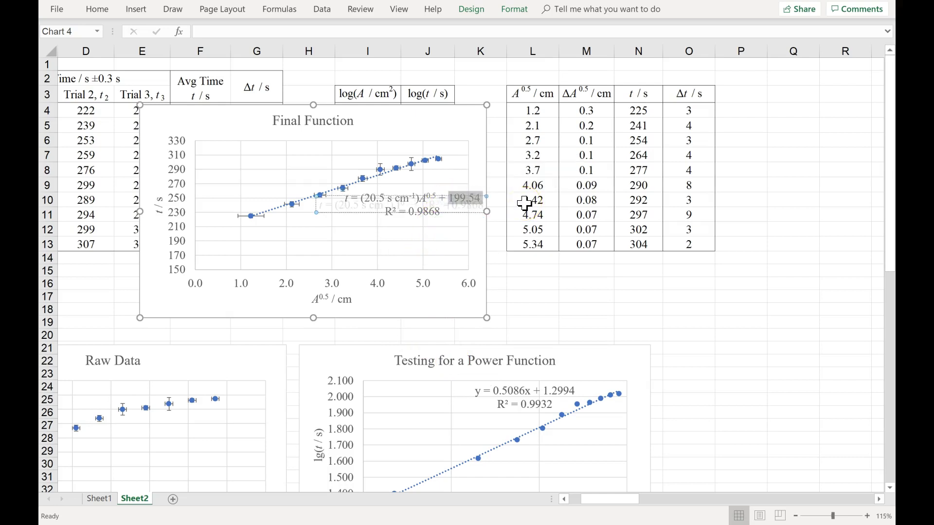
type("200R² = 0.9868")
key("ctrl+z")
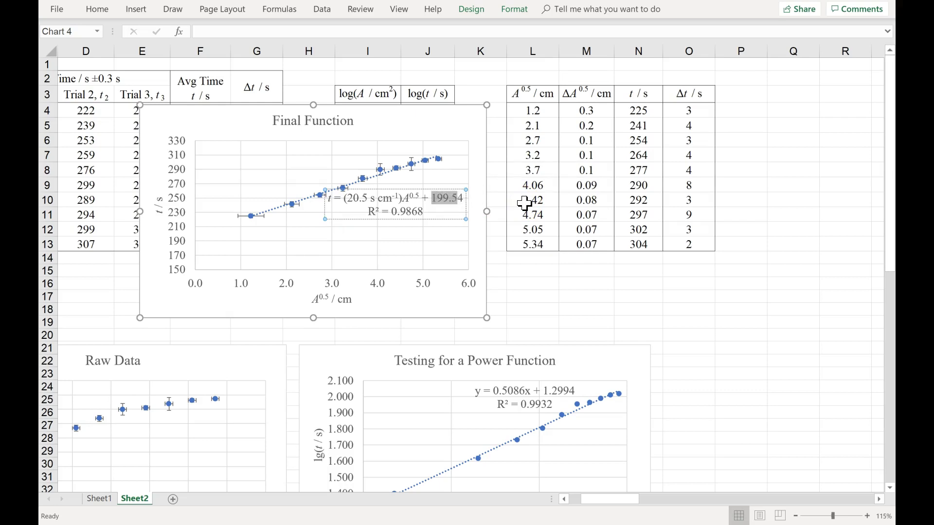
type("200")
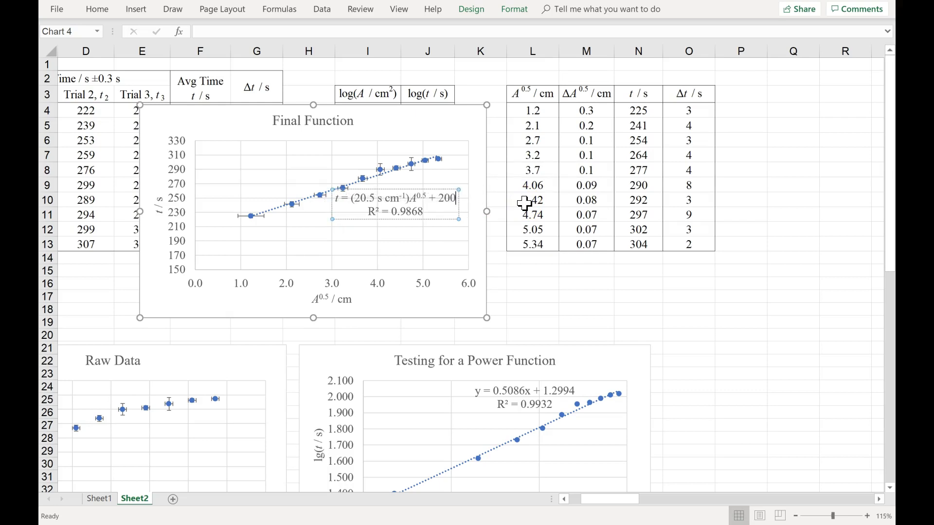
type(" c")
key("BackSpace")
type("s")
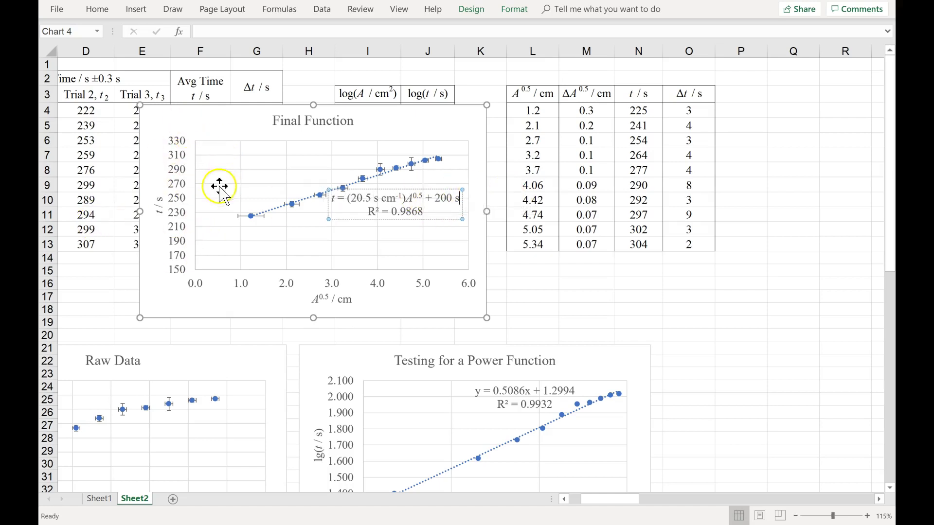
left_click(447, 223)
left_click(435, 215)
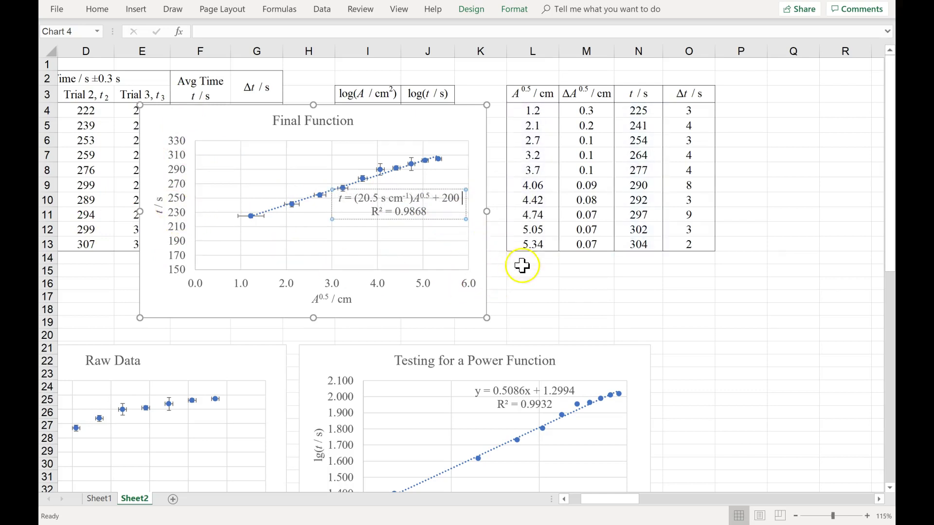
left_click(551, 309)
- Inspect the first line of the trendline equation label and scroll back to column A
left_click(437, 203)
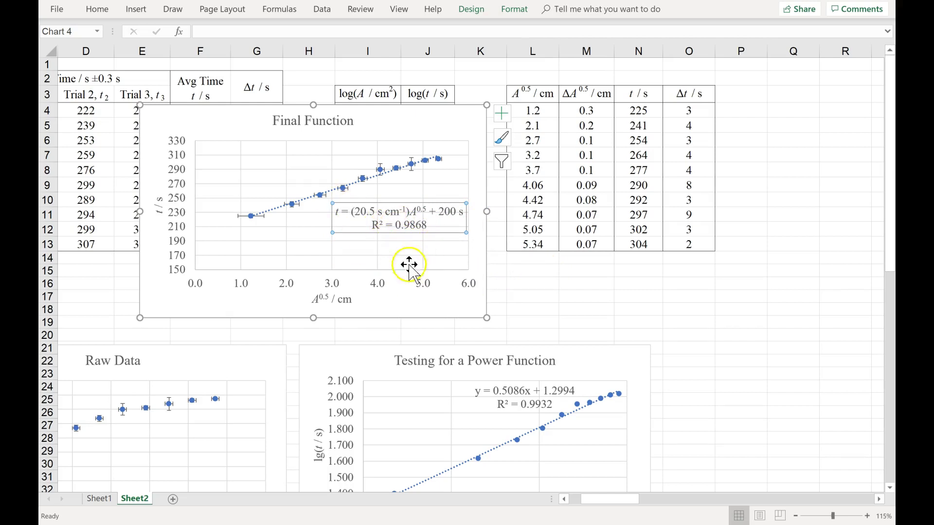
left_click(688, 312)
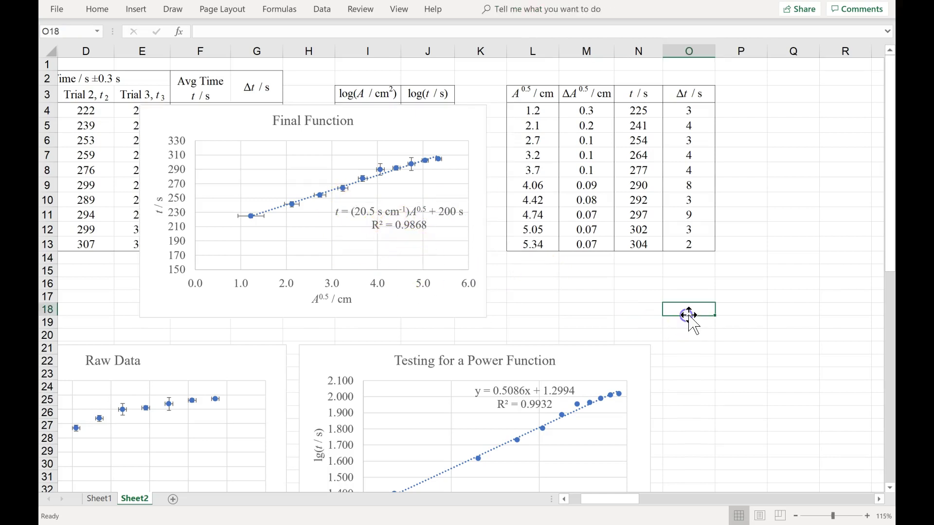
left_click(342, 212)
left_click_drag(338, 212, 480, 218)
left_click(586, 283)
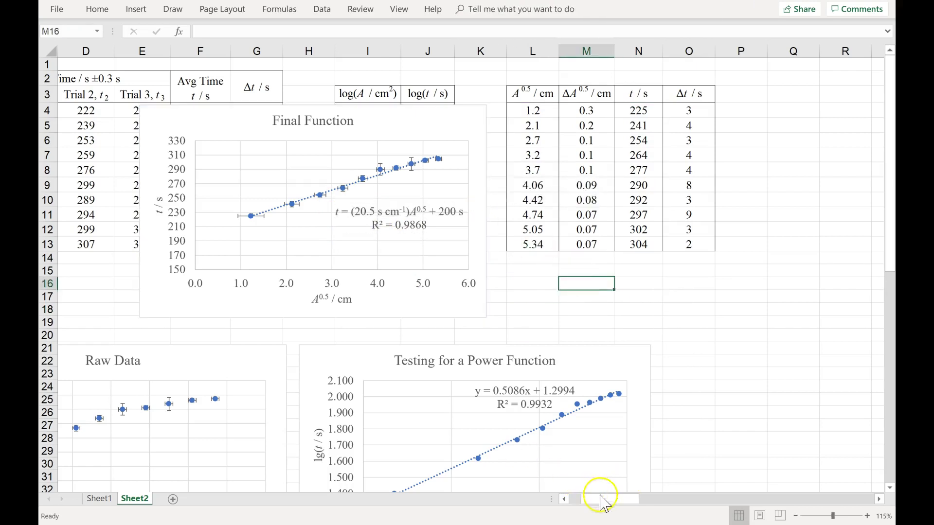
left_click_drag(600, 500, 532, 498)
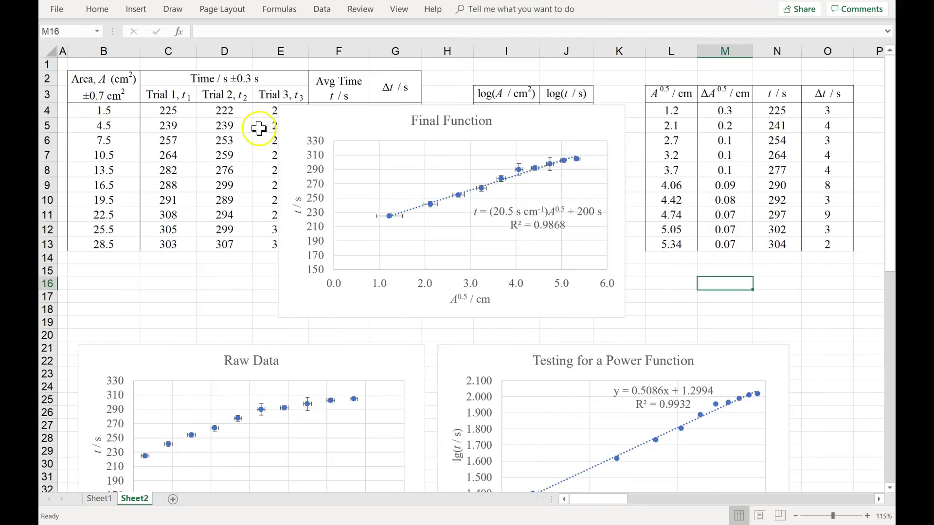
- Shift the chart aside and check the area values B4:B13 and average times F4:F13
left_click_drag(304, 114, 491, 146)
left_click(449, 109)
left_click_drag(73, 114, 114, 245)
left_click_drag(339, 111, 362, 246)
left_click_drag(110, 112, 105, 247)
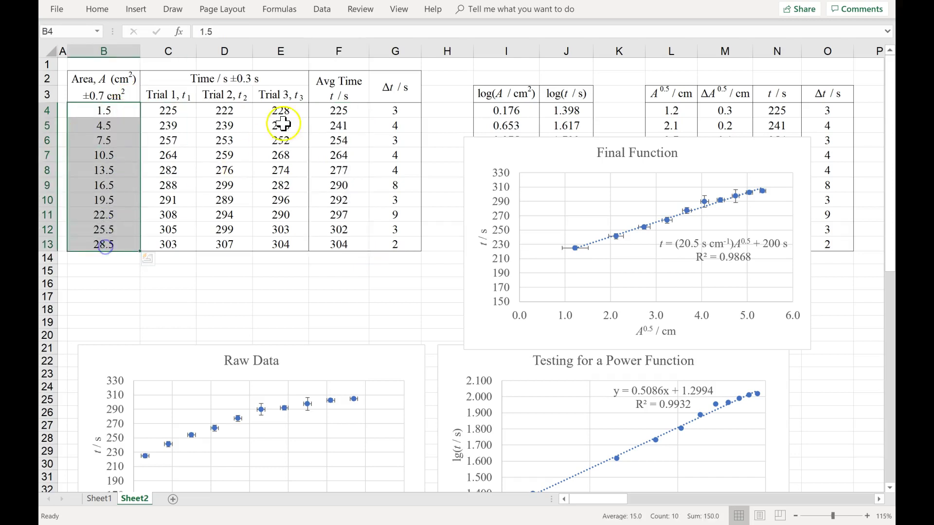
left_click_drag(338, 112, 332, 242)
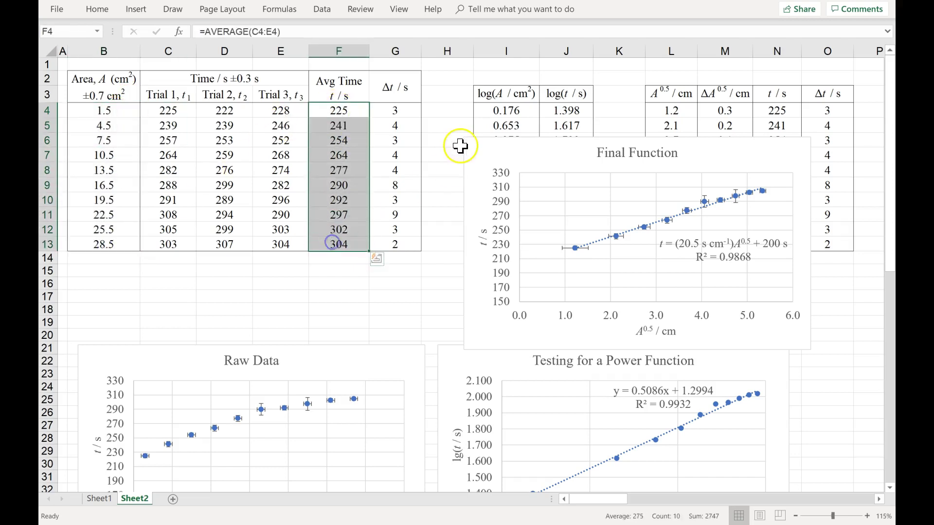
left_click(427, 130)
- Drag the Final Function chart over the timing table and recheck the equation label
left_click_drag(515, 153, 298, 113)
left_click(458, 205)
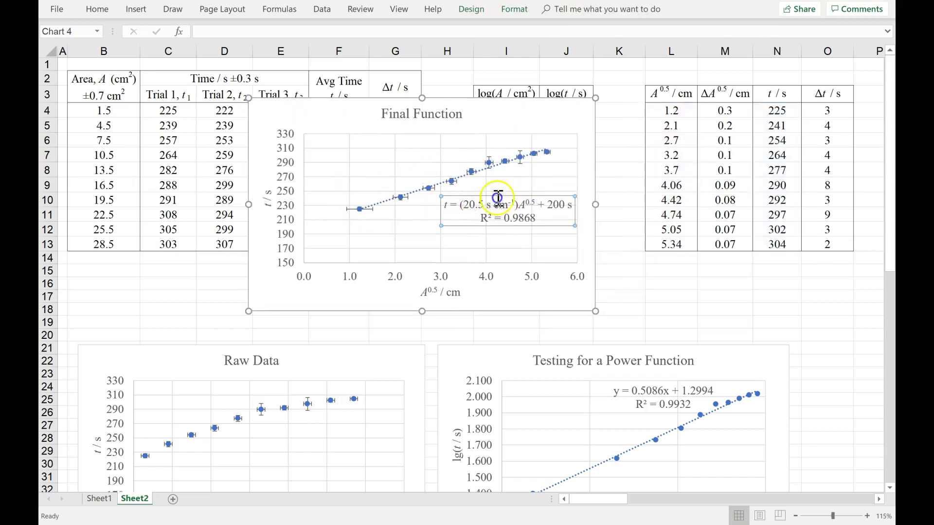
left_click_drag(443, 204, 578, 201)
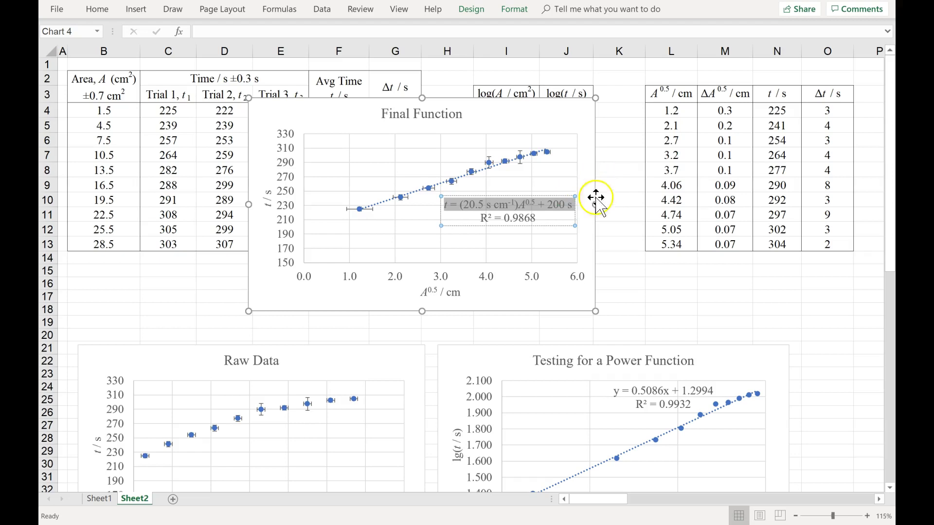
left_click(465, 203)
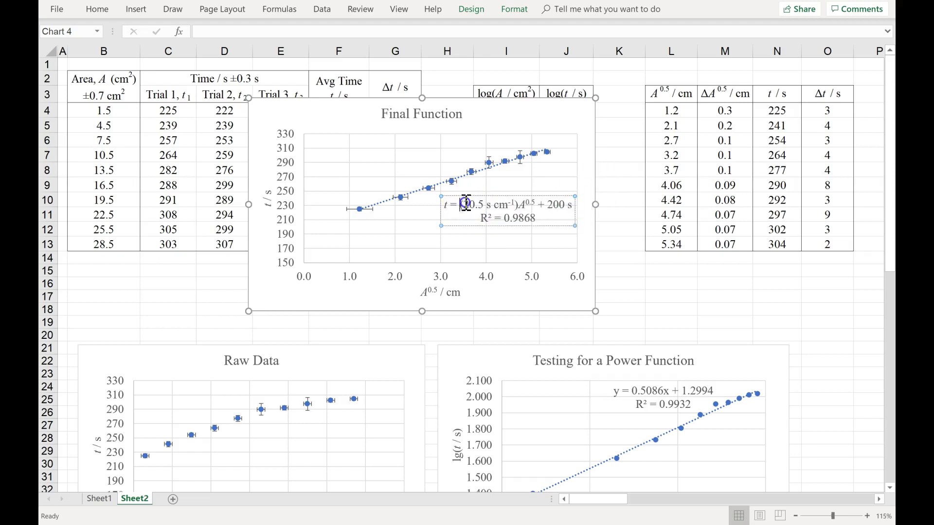
left_click(652, 308)
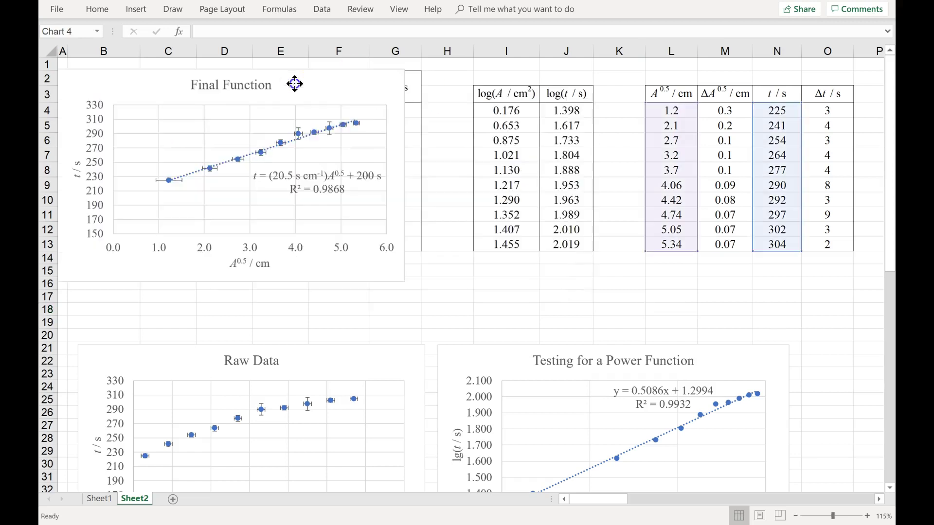
- Move the chart down and right, undoing an accidental equation label nudge
left_click_drag(295, 83, 357, 123)
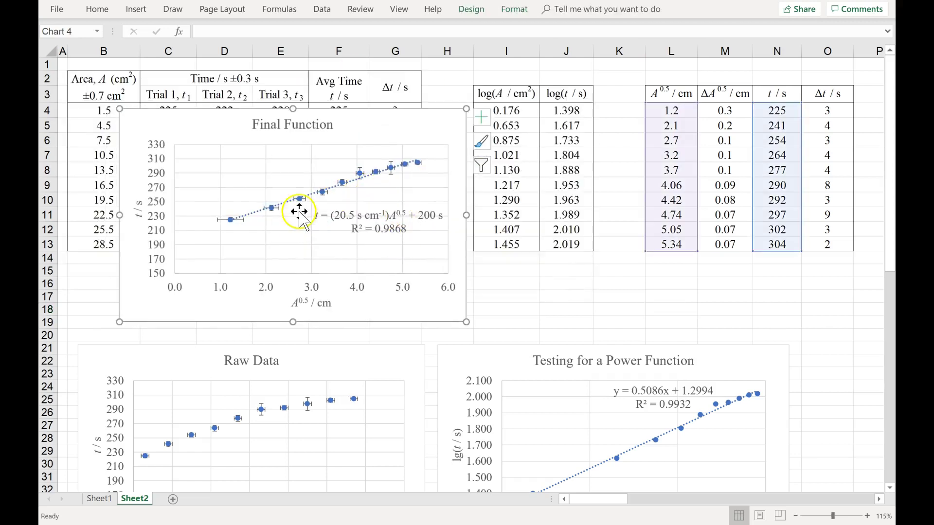
left_click(315, 214)
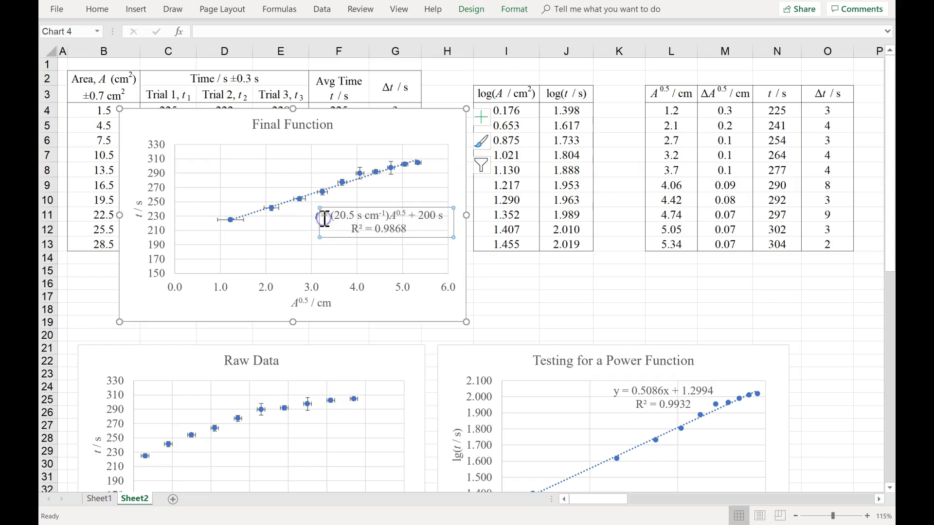
left_click_drag(319, 217, 324, 218)
key("ctrl+z")
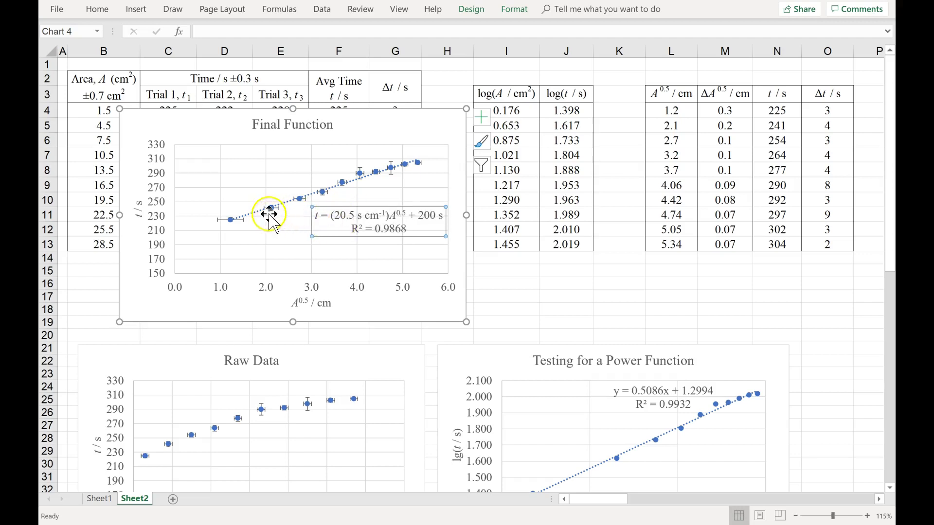
left_click(506, 296)
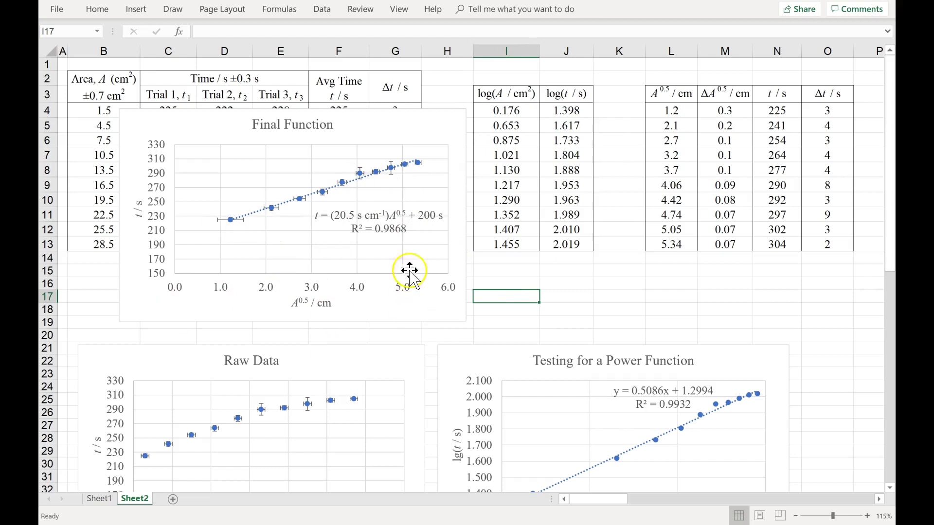
- Inspect the equation label text, including the 200 s intercept, without editing it
left_click(358, 215)
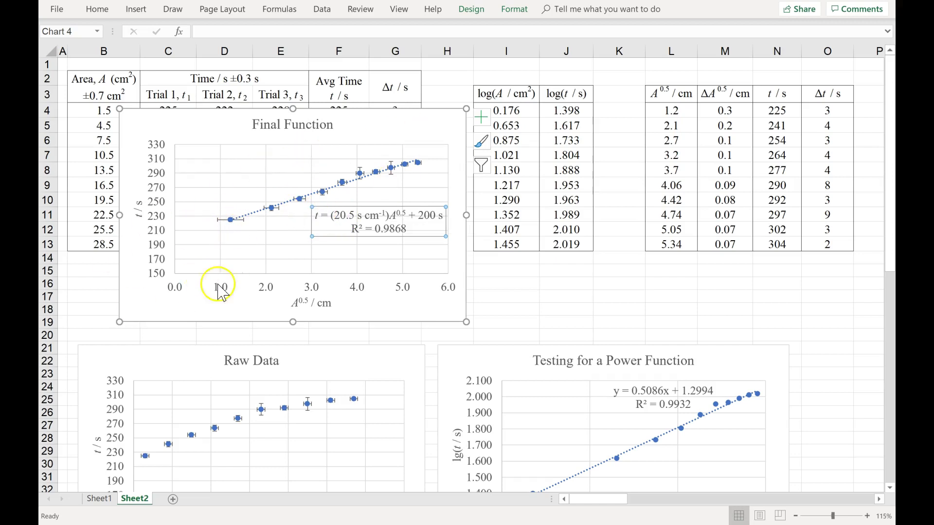
left_click(425, 216)
left_click_drag(412, 216, 452, 231)
left_click(432, 217)
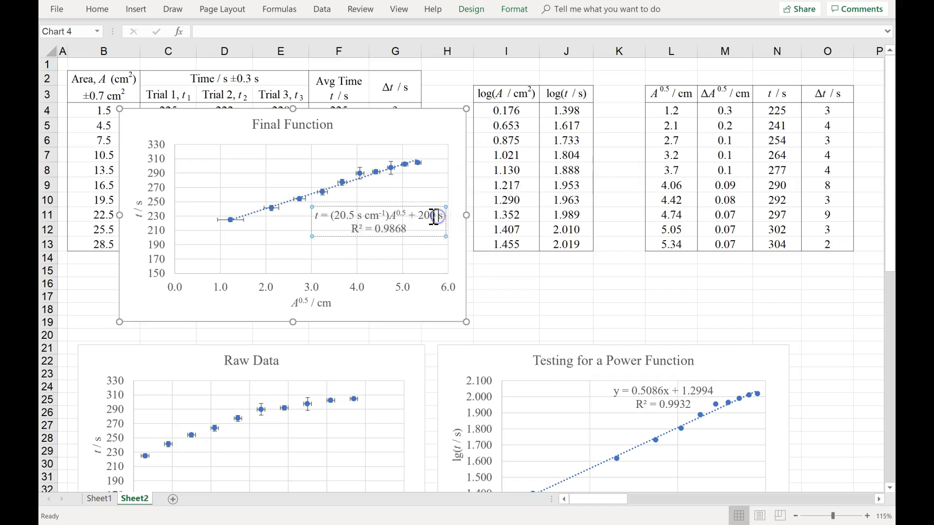
left_click(443, 216, "shift")
left_click(551, 297)
- Shift the Final Function chart slightly left and recheck the equation and R² text
left_click_drag(386, 120, 347, 122)
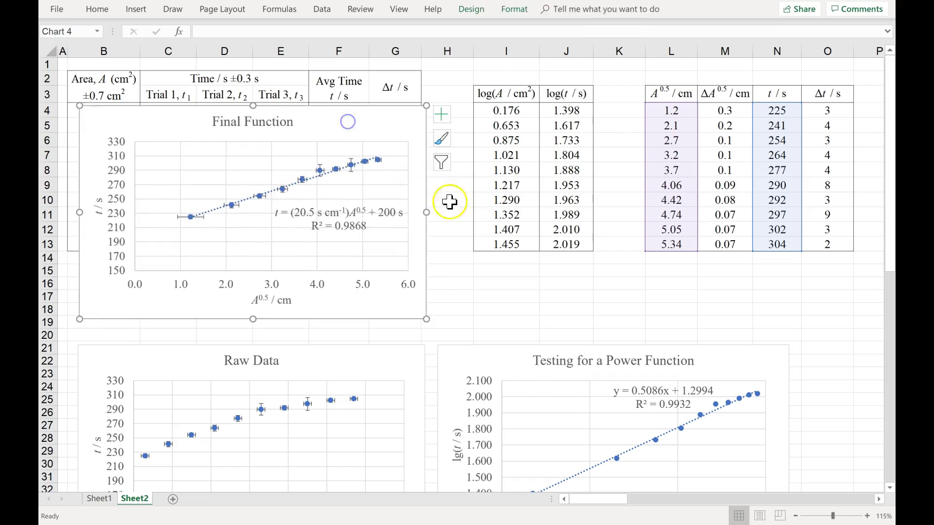
left_click(486, 281)
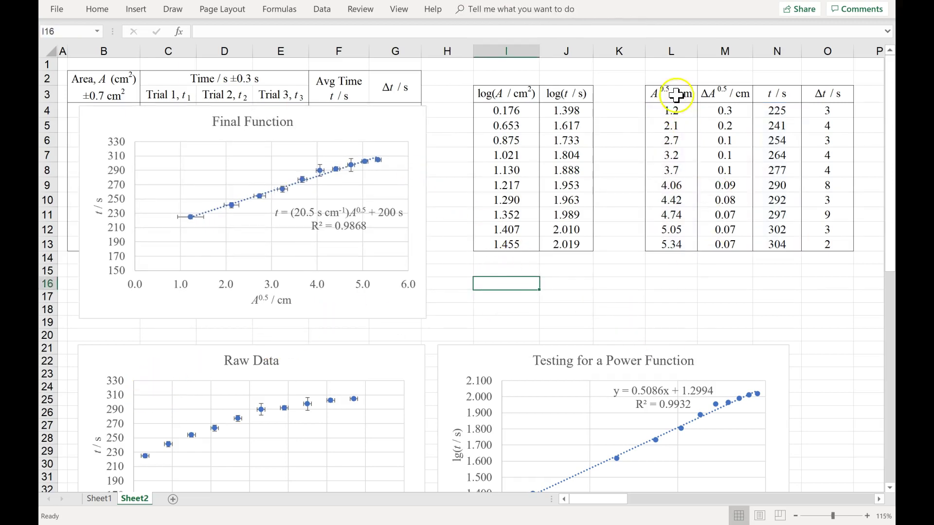
left_click(382, 207)
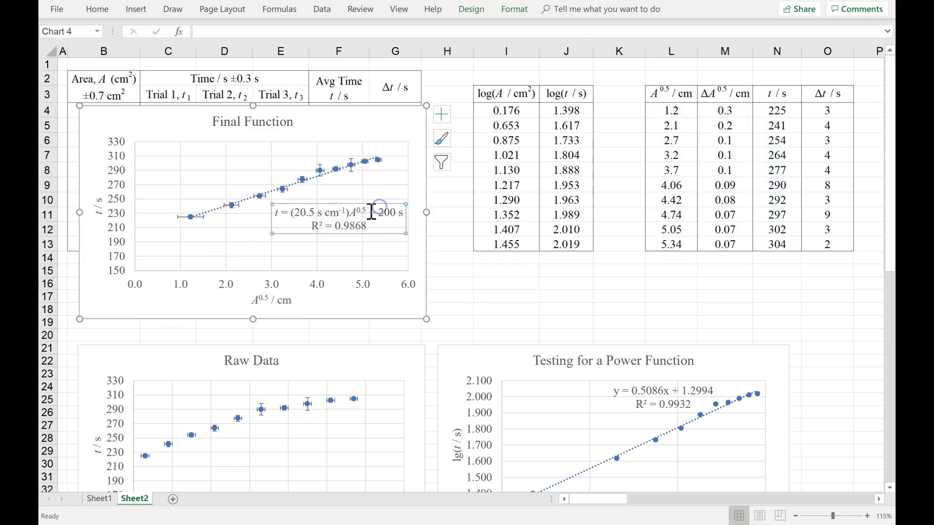
left_click(393, 220)
left_click(393, 220)
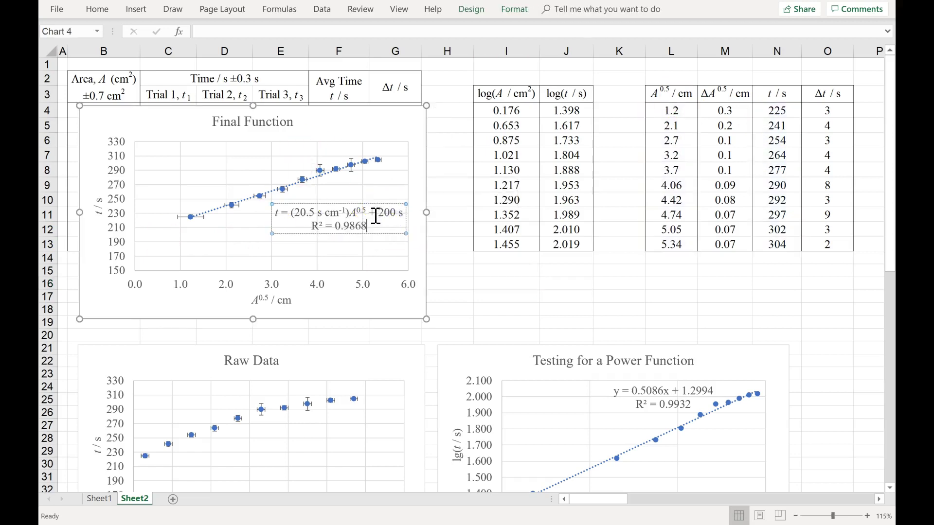
left_click_drag(373, 214, 413, 210)
left_click(500, 270)
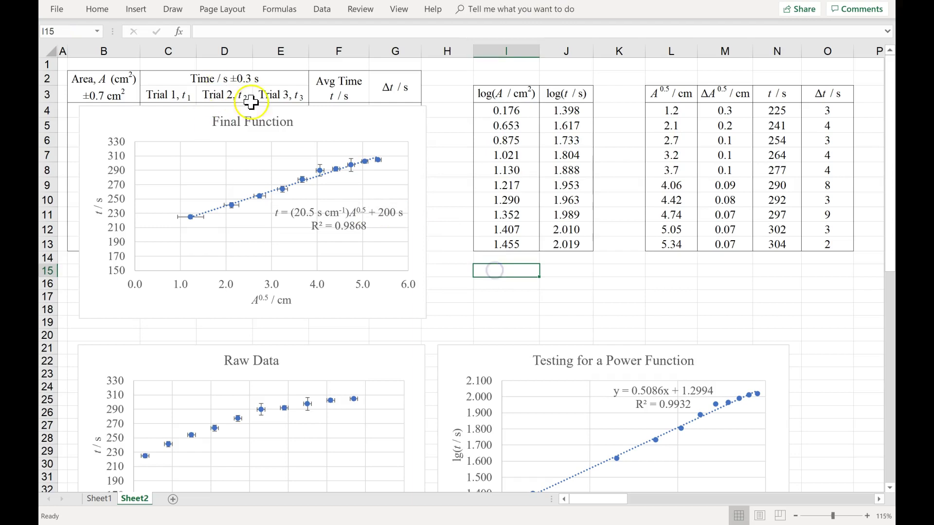